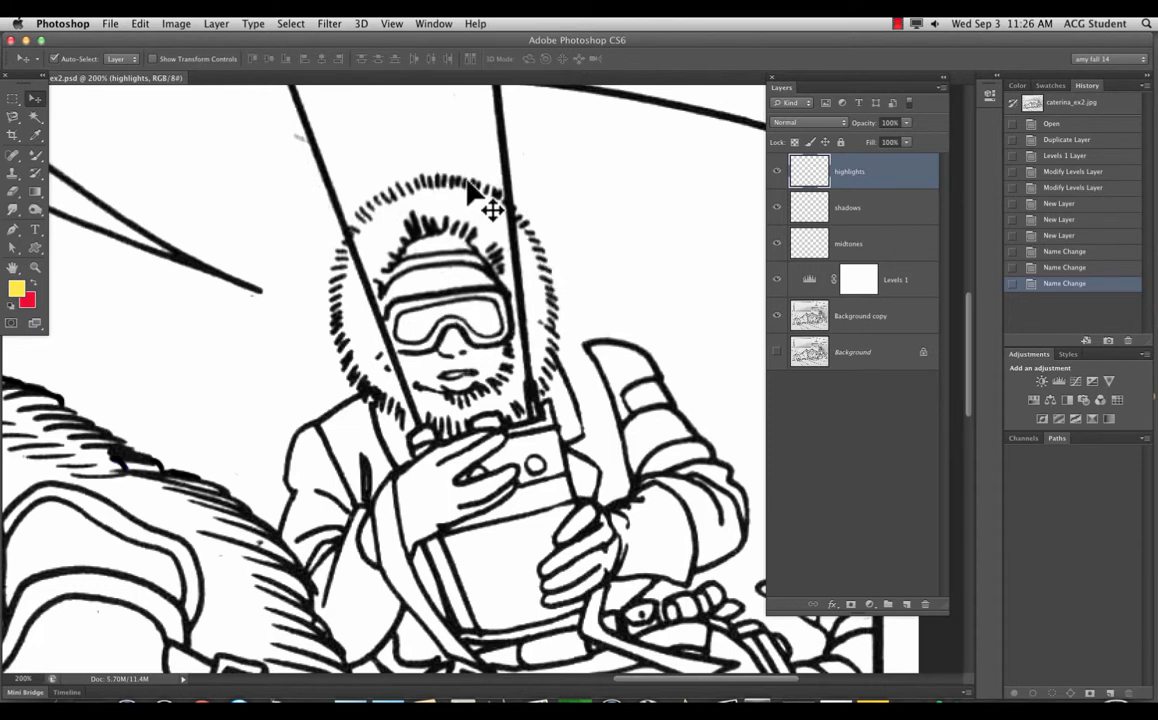
# Step: Choose the Magic Wand Tool for selecting areas of the line art
pyautogui.click(12, 101)
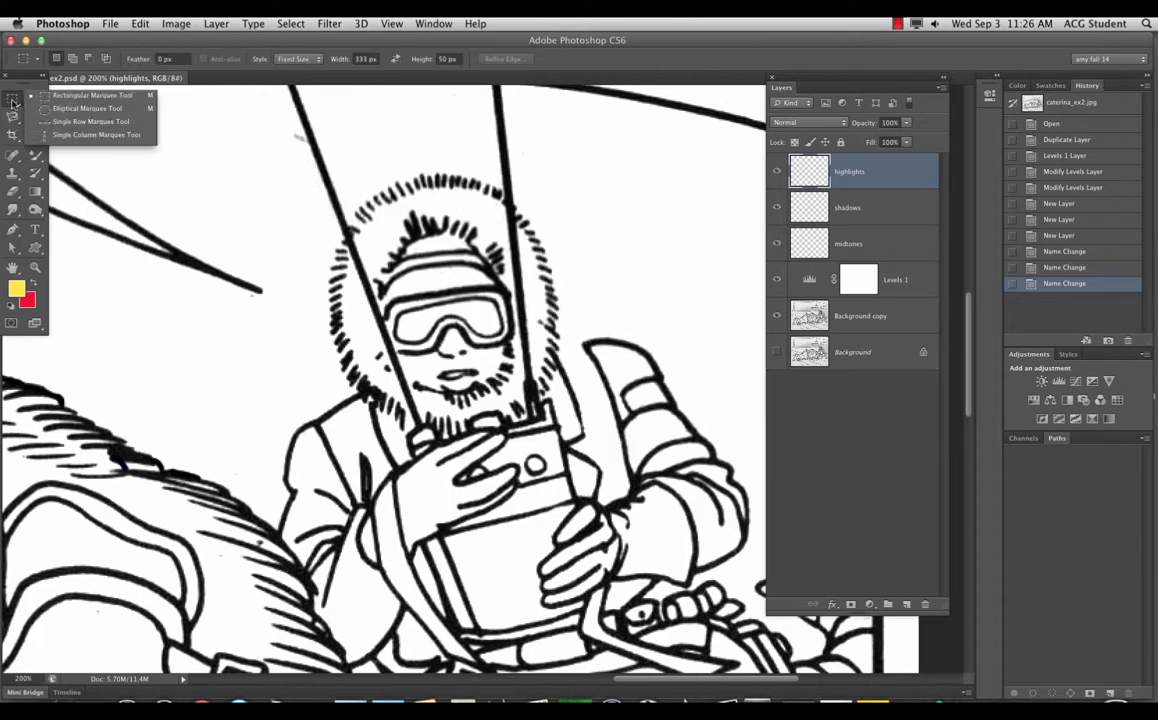
pyautogui.click(13, 101)
pyautogui.click(16, 120)
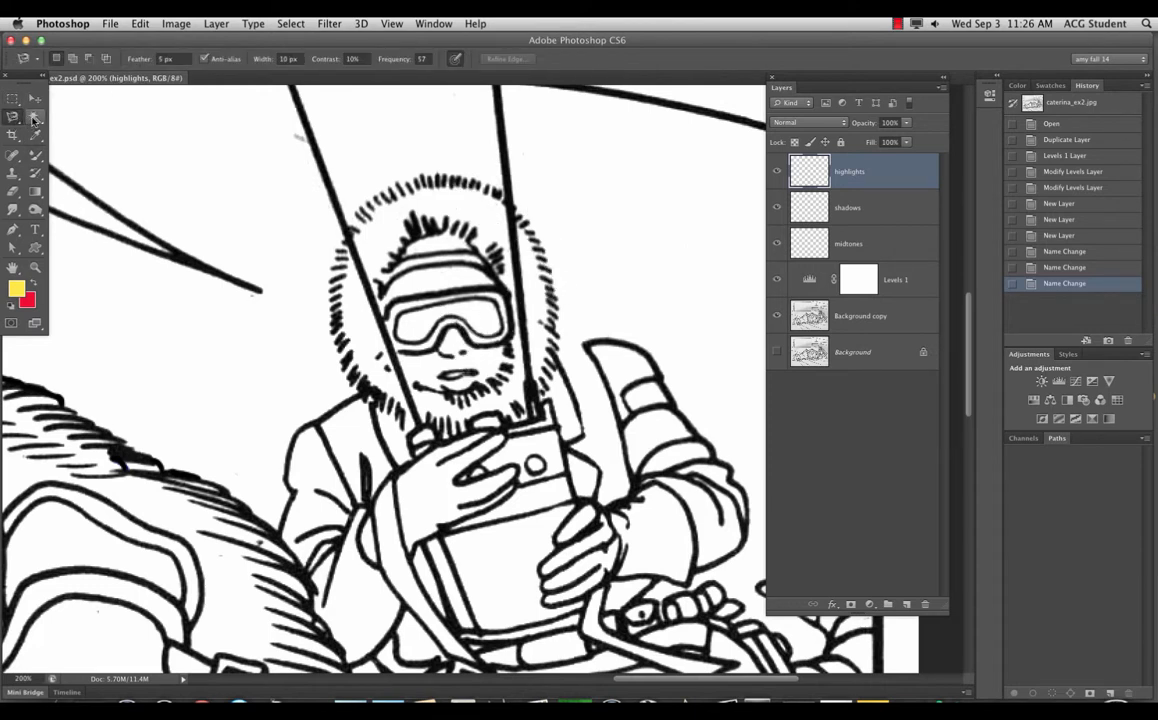
pyautogui.click(35, 118)
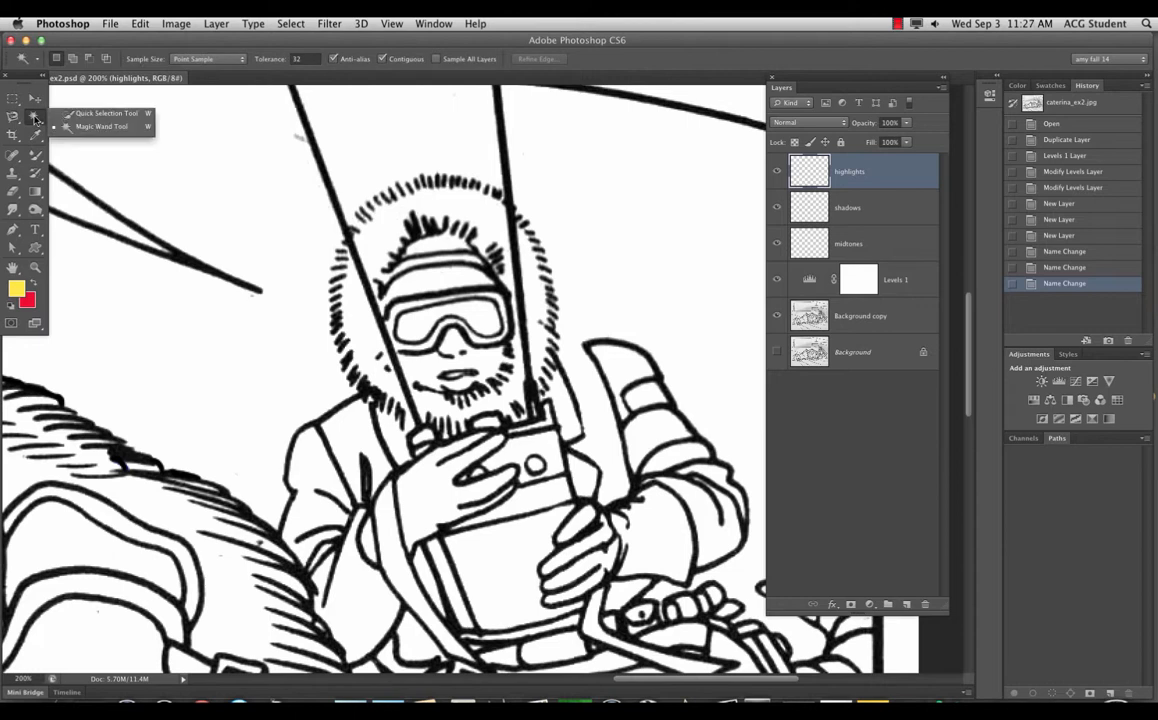
pyautogui.click(88, 128)
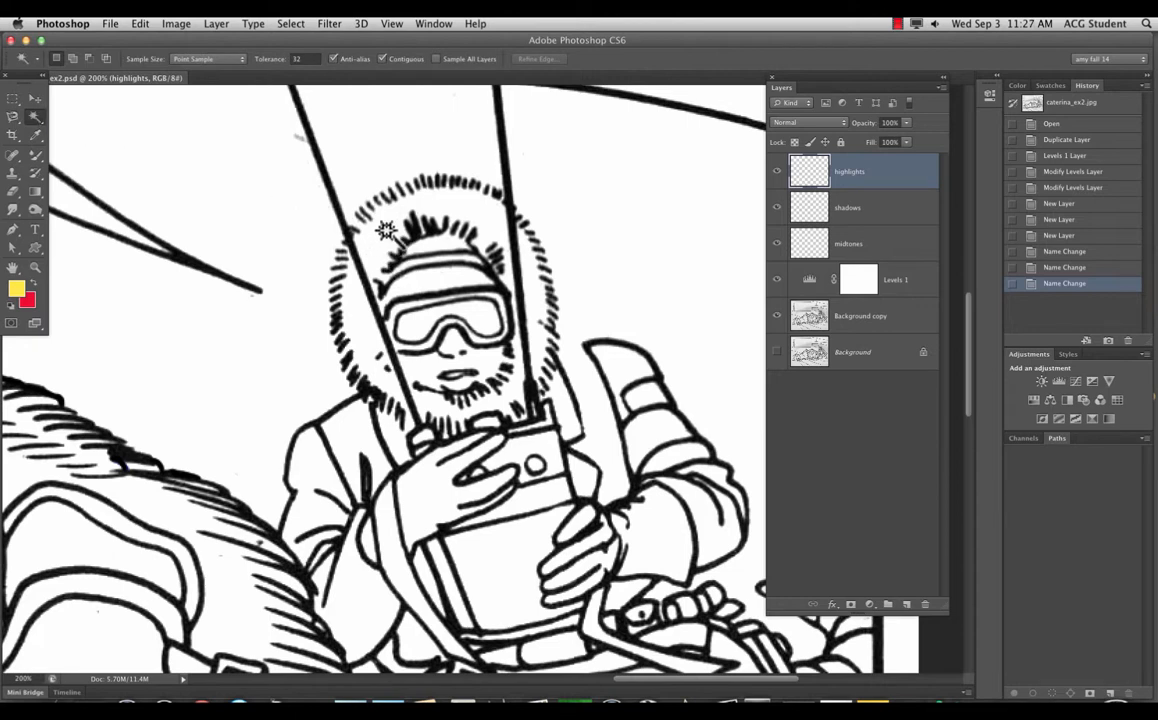
# Step: Try to select areas of the drawing with the Magic Wand on the highlights layer, clearing the selection after each attempt
pyautogui.click(447, 210)
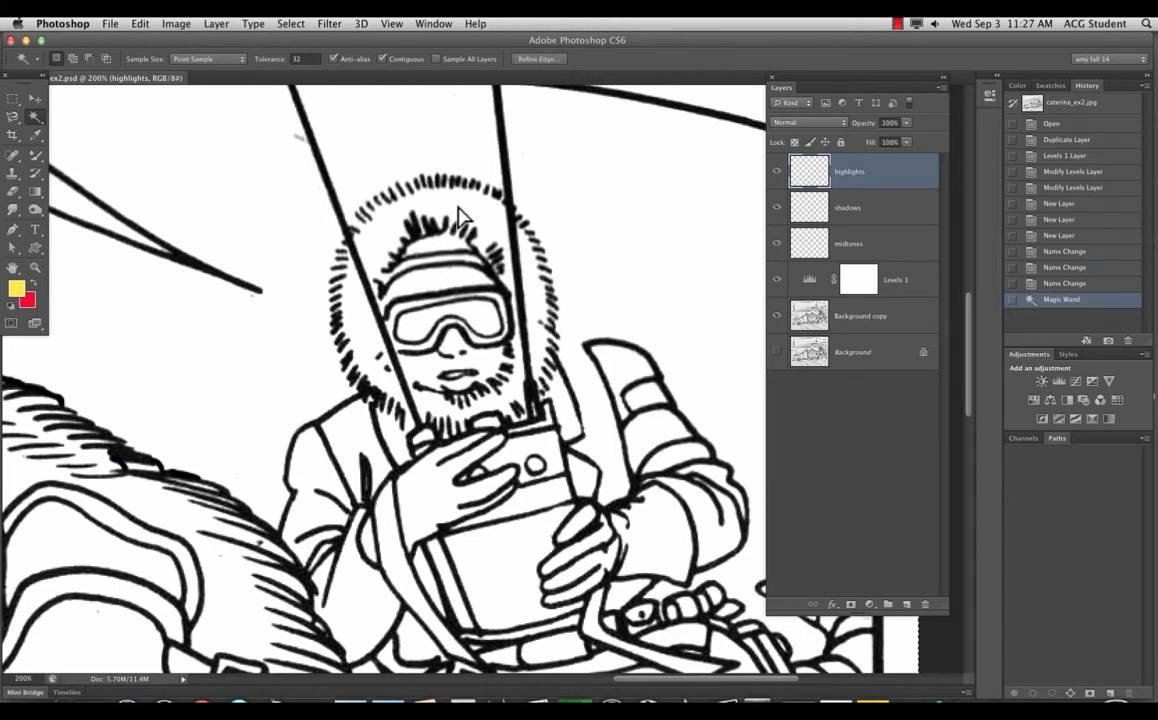
pyautogui.press('super+d')
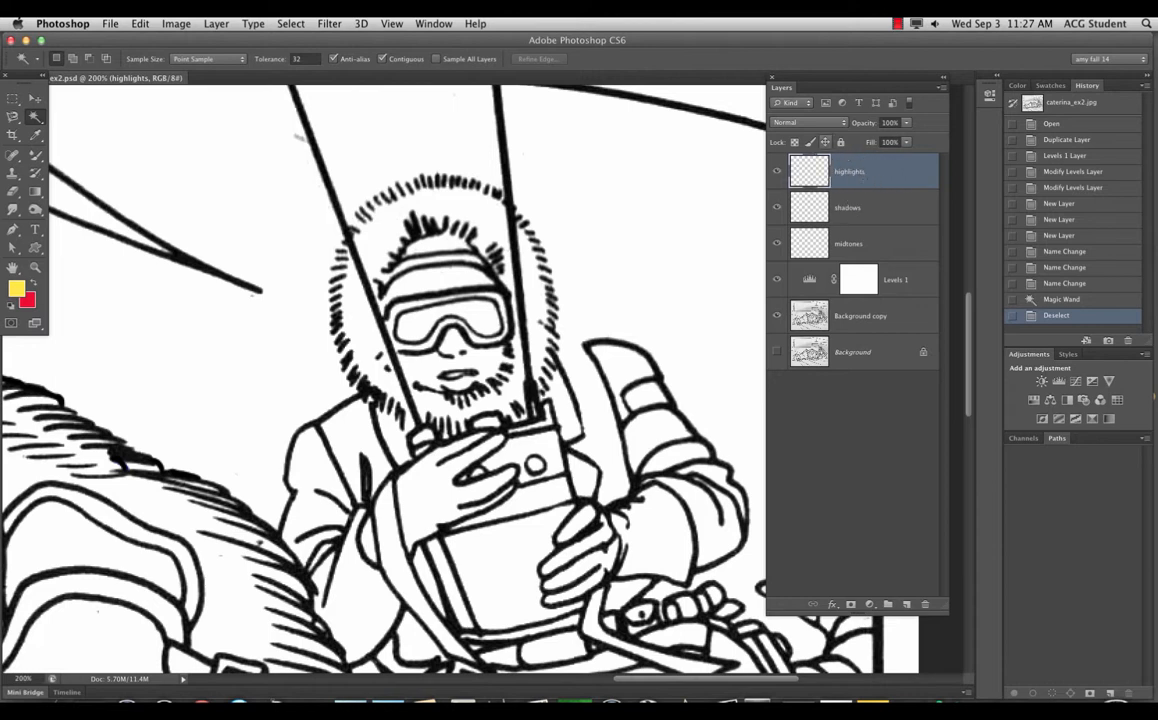
pyautogui.press('super+minus')
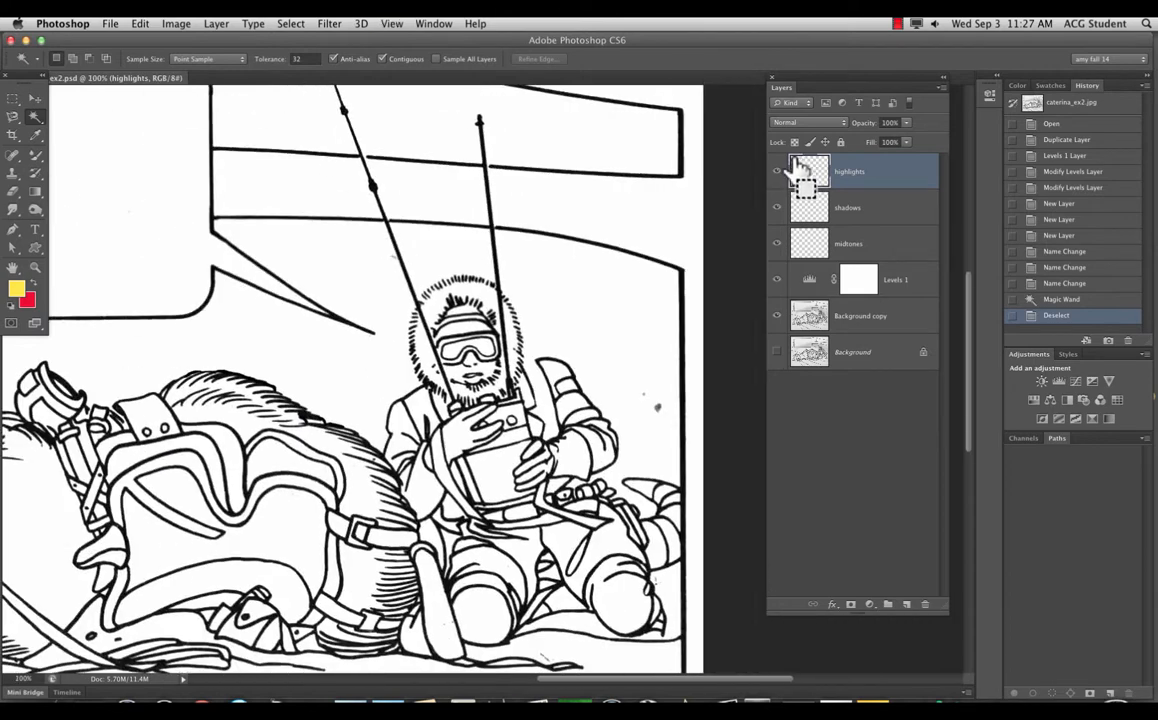
pyautogui.press('super+minus')
pyautogui.press('super+minus')
pyautogui.click(450, 262)
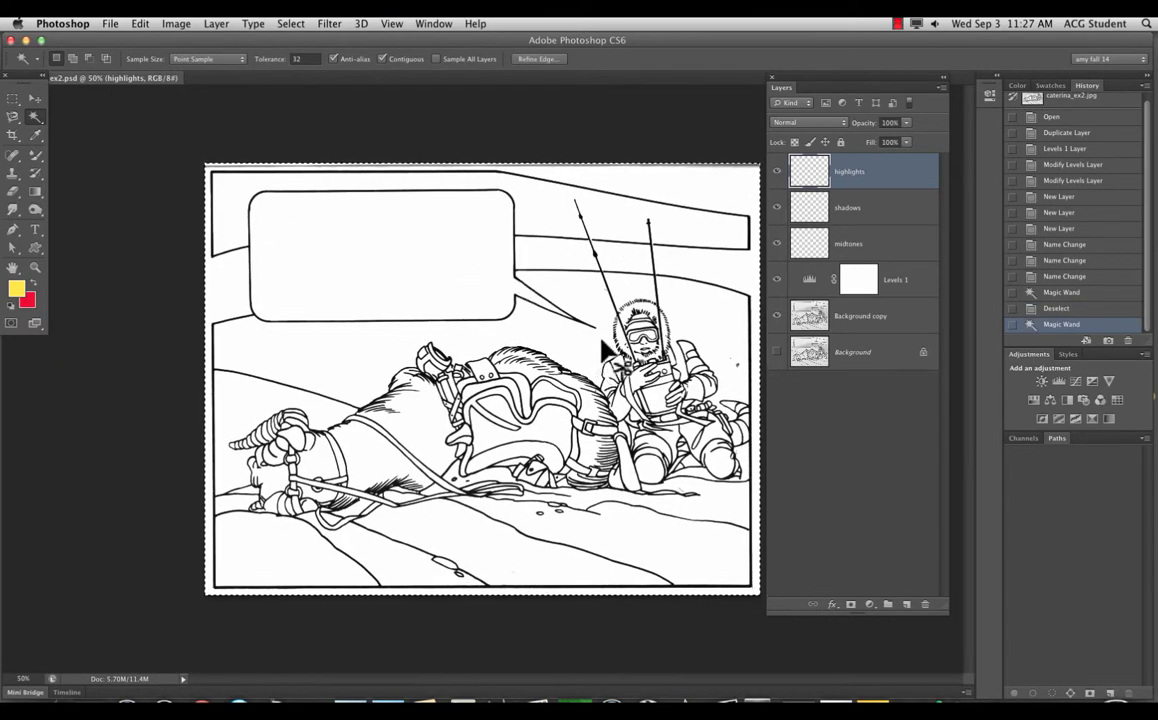
pyautogui.press('super+plus')
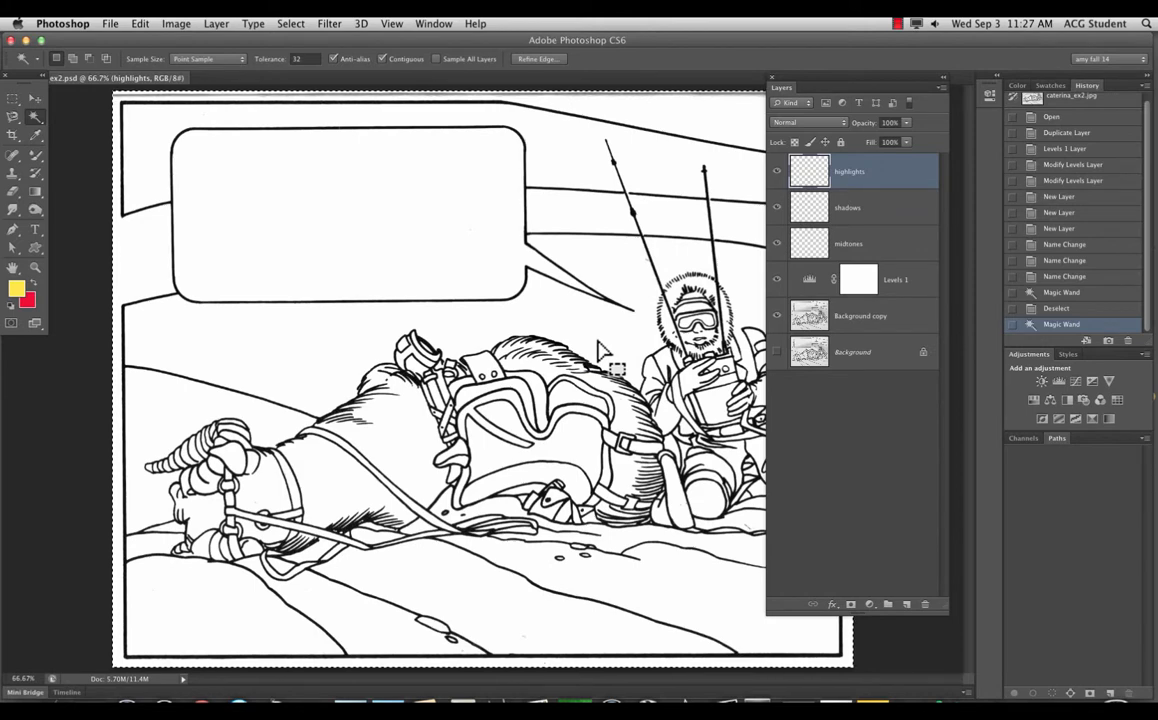
pyautogui.press('super+d')
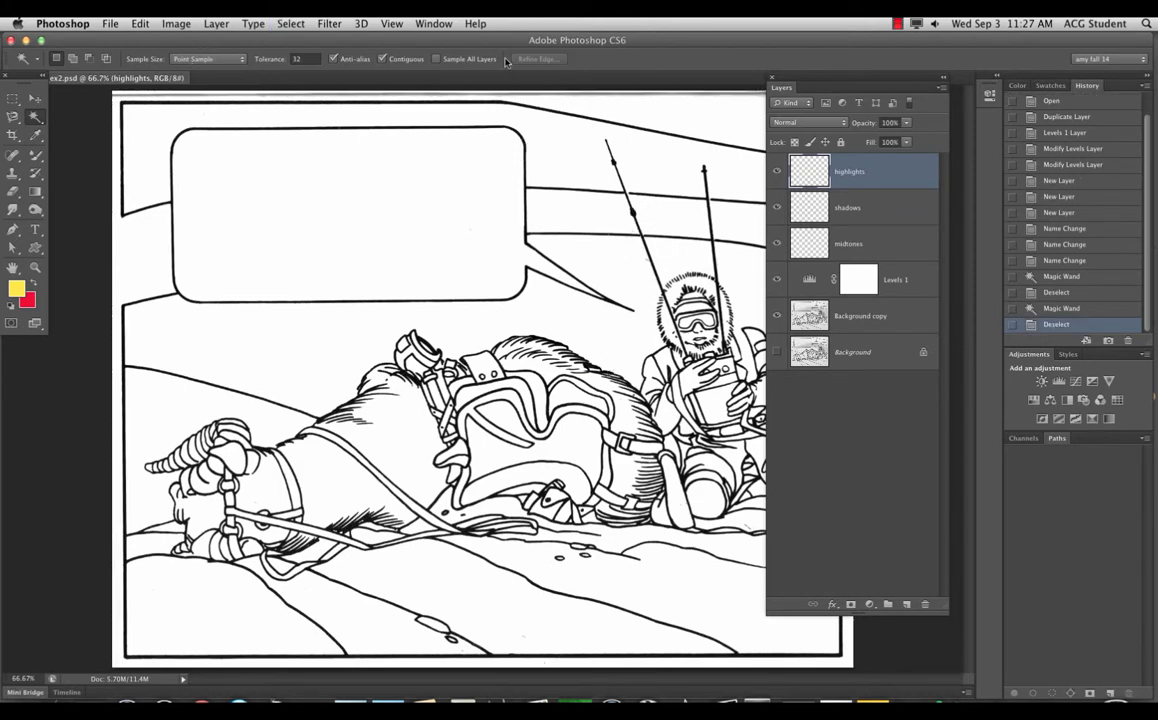
# Step: Enable Sample All Layers for the Magic Wand, test a selection inside the figure's fur hood, and clear it
pyautogui.click(437, 59)
pyautogui.press('super+plus')
pyautogui.press('super+plus')
pyautogui.moveTo(700, 262); pyautogui.dragTo(256, 251)
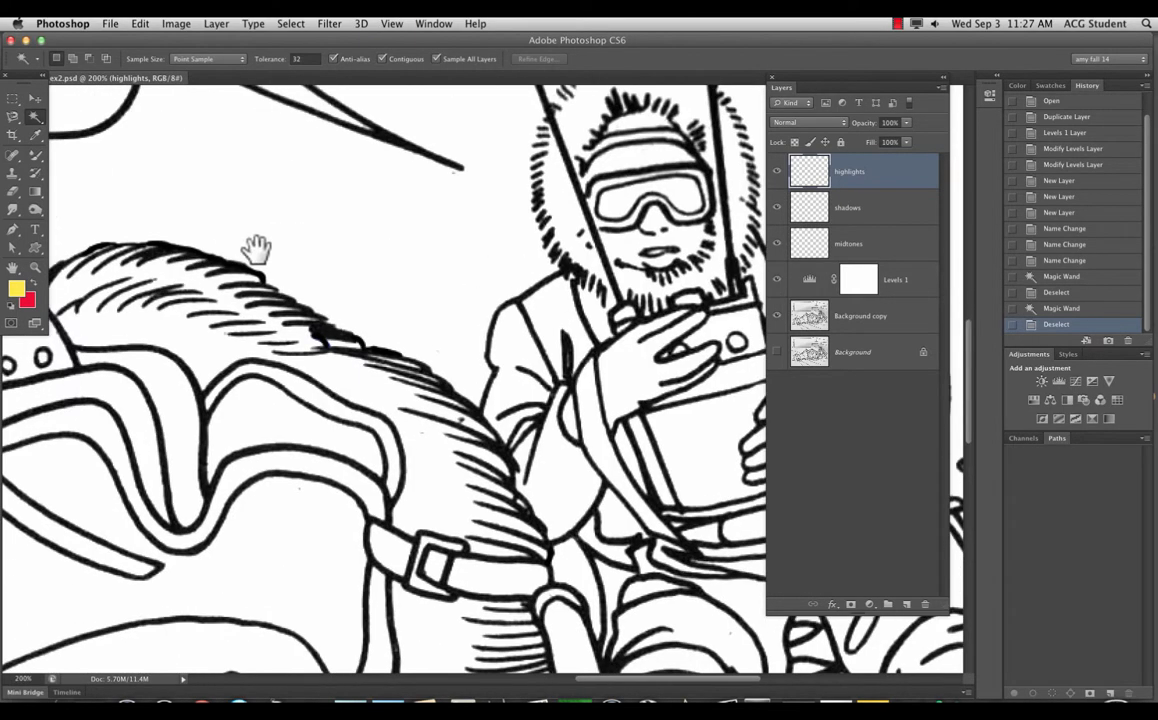
pyautogui.moveTo(571, 249); pyautogui.dragTo(410, 332)
pyautogui.click(476, 170)
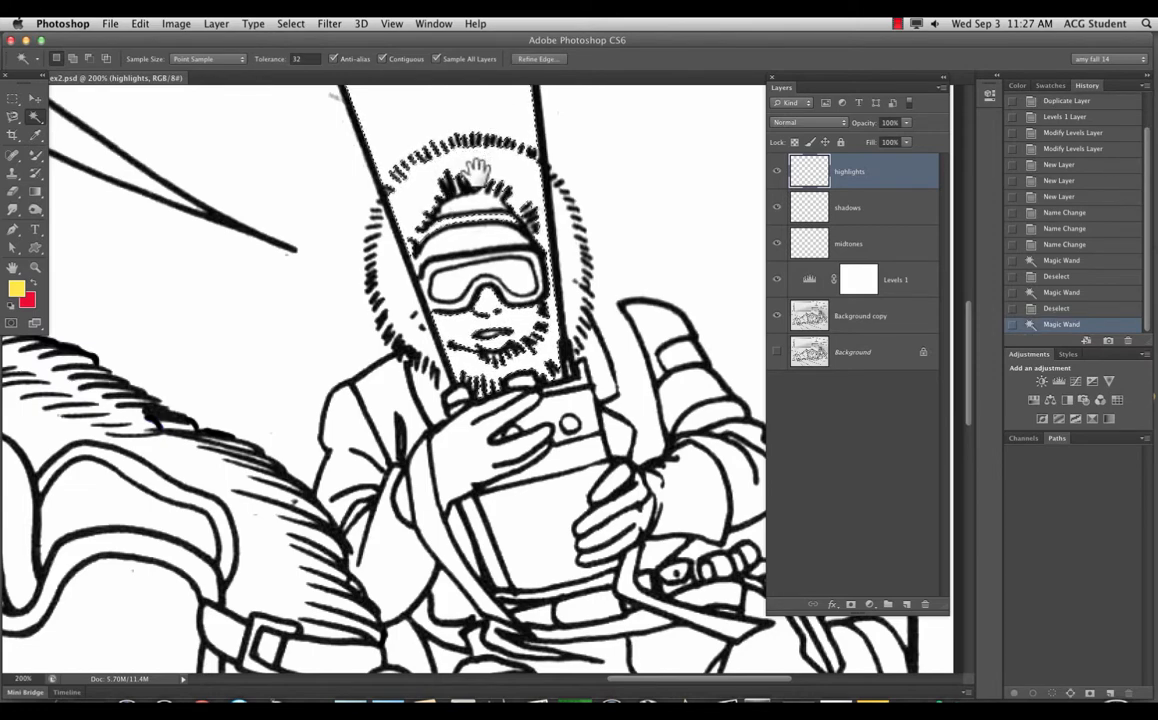
pyautogui.moveTo(476, 172); pyautogui.dragTo(500, 463)
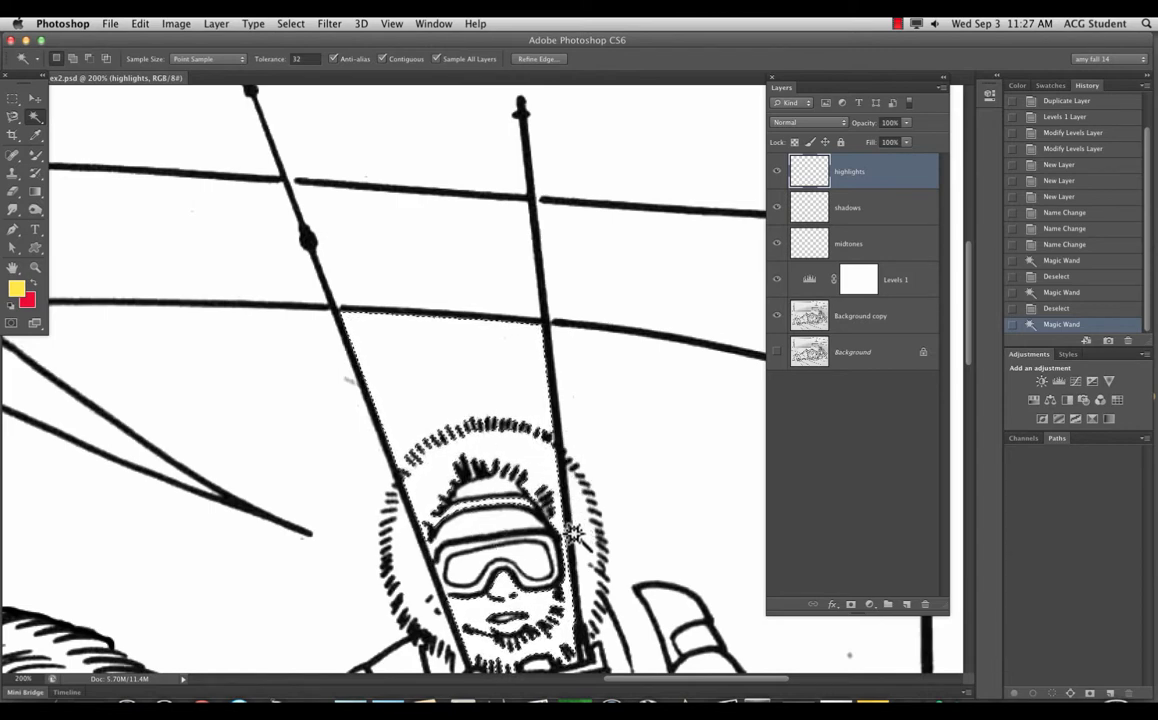
pyautogui.press('super+d')
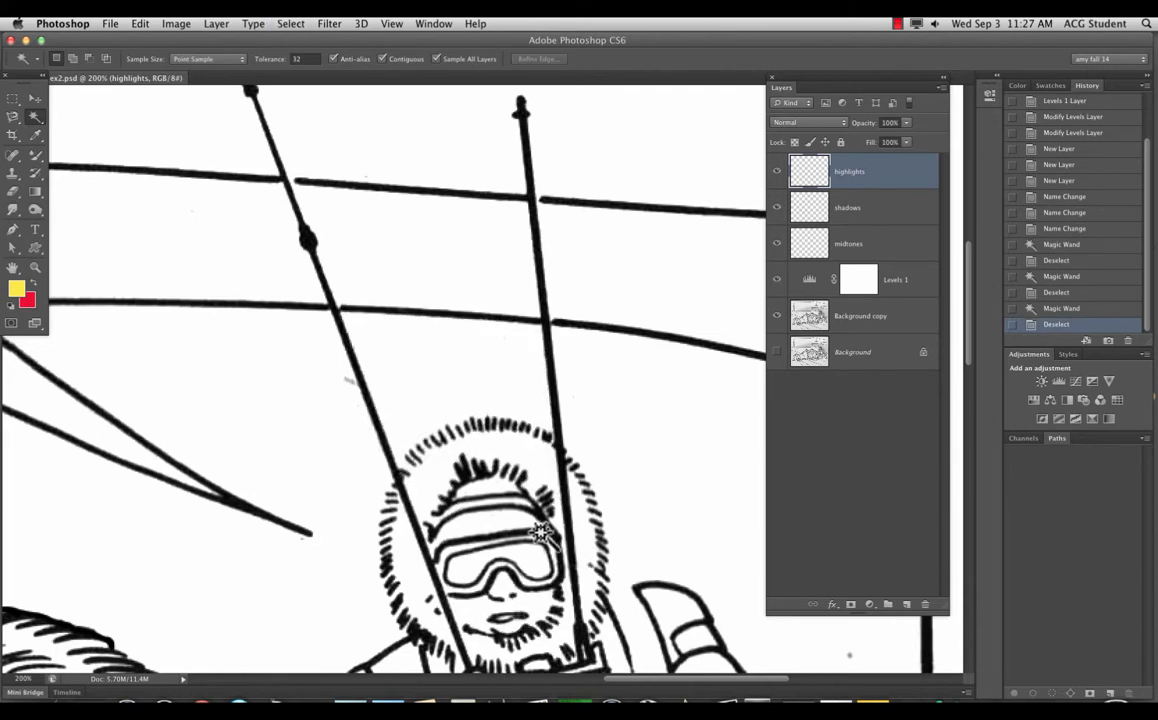
# Step: Make the midtones layer active and set up the Brush Tool at 2 px with the default black and white colors
pyautogui.moveTo(485, 522); pyautogui.dragTo(588, 280)
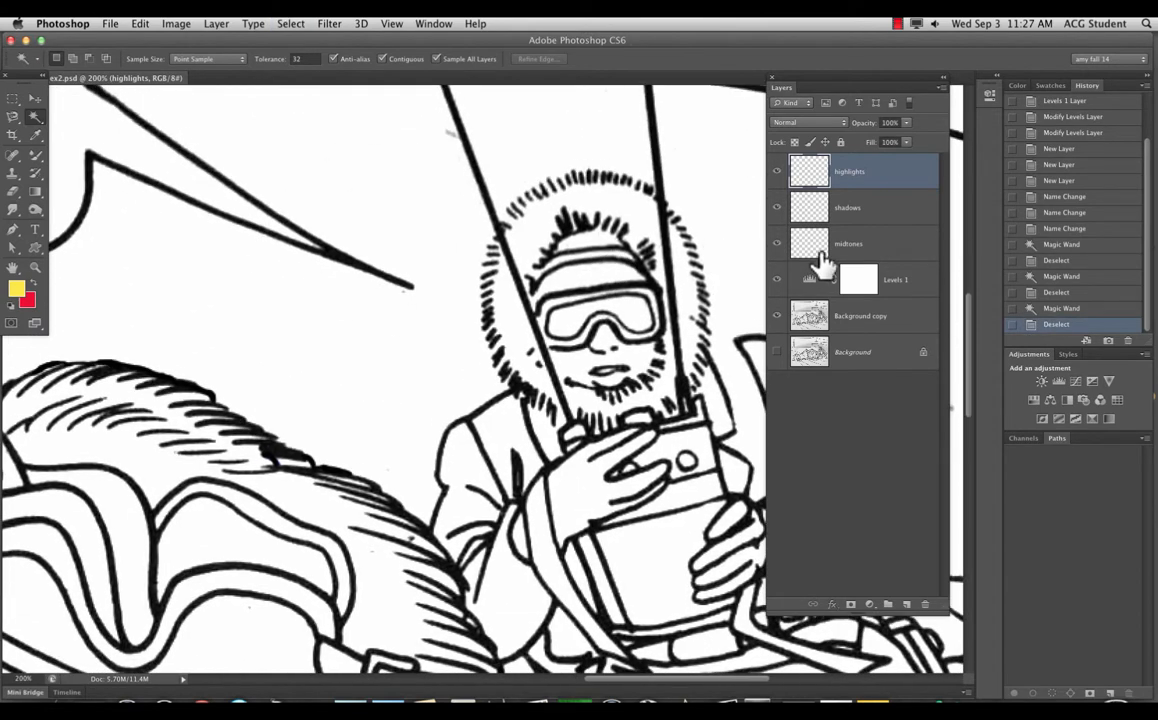
pyautogui.click(824, 256)
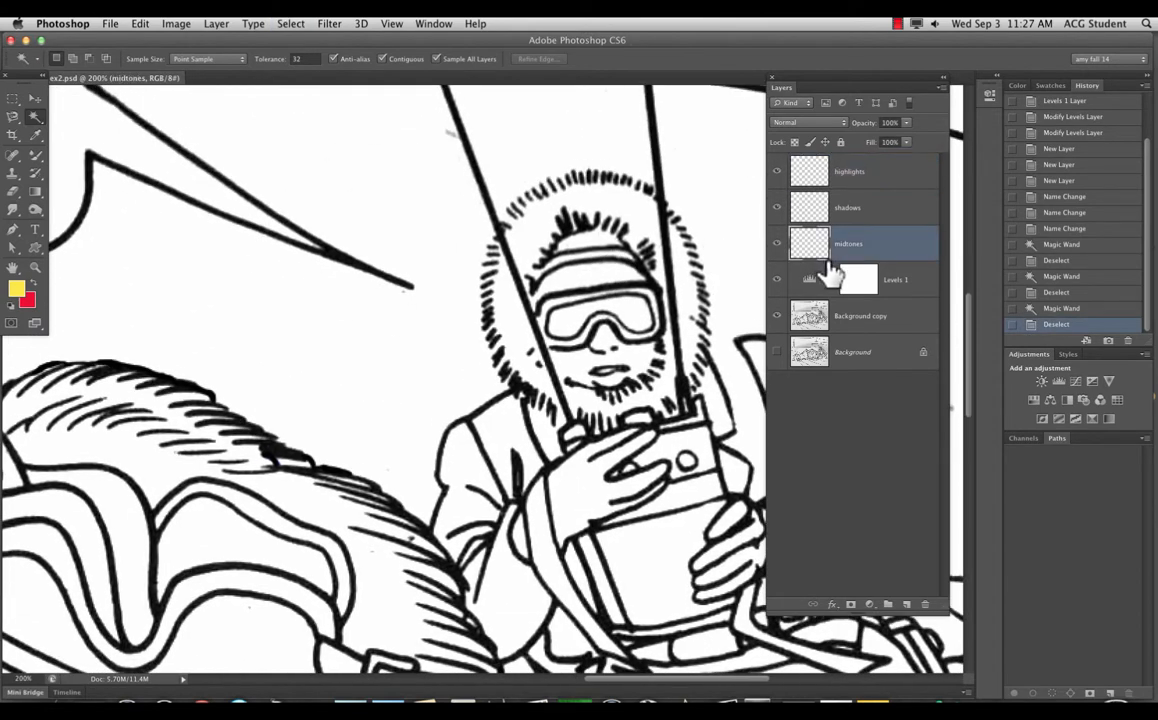
pyautogui.click(36, 157)
pyautogui.click(85, 157)
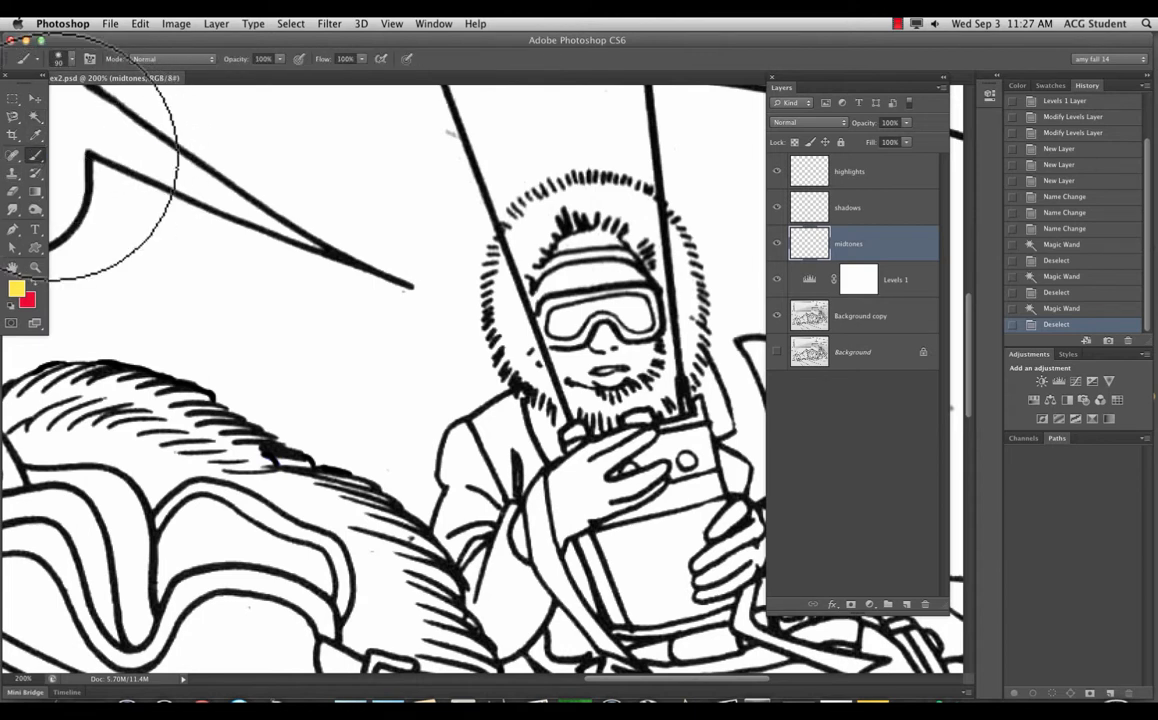
pyautogui.click(10, 306)
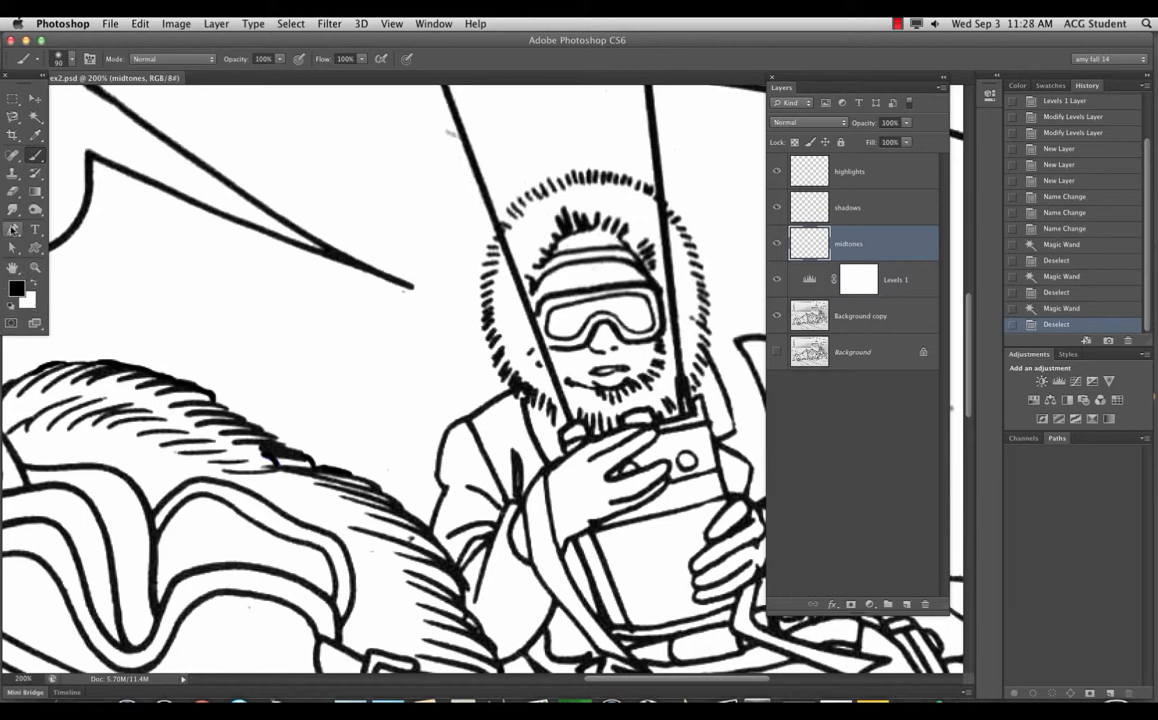
pyautogui.press('[')
pyautogui.press('[')
pyautogui.press('[')
pyautogui.press('[')
pyautogui.press('[')
pyautogui.press('[')
pyautogui.press('[')
pyautogui.press('[')
pyautogui.press('[')
pyautogui.press('[')
pyautogui.press('[')
pyautogui.press('[')
# Step: Close the gaps in the hood's inner fur edge around the figure's cap with small black brush strokes
pyautogui.press('super+plus')
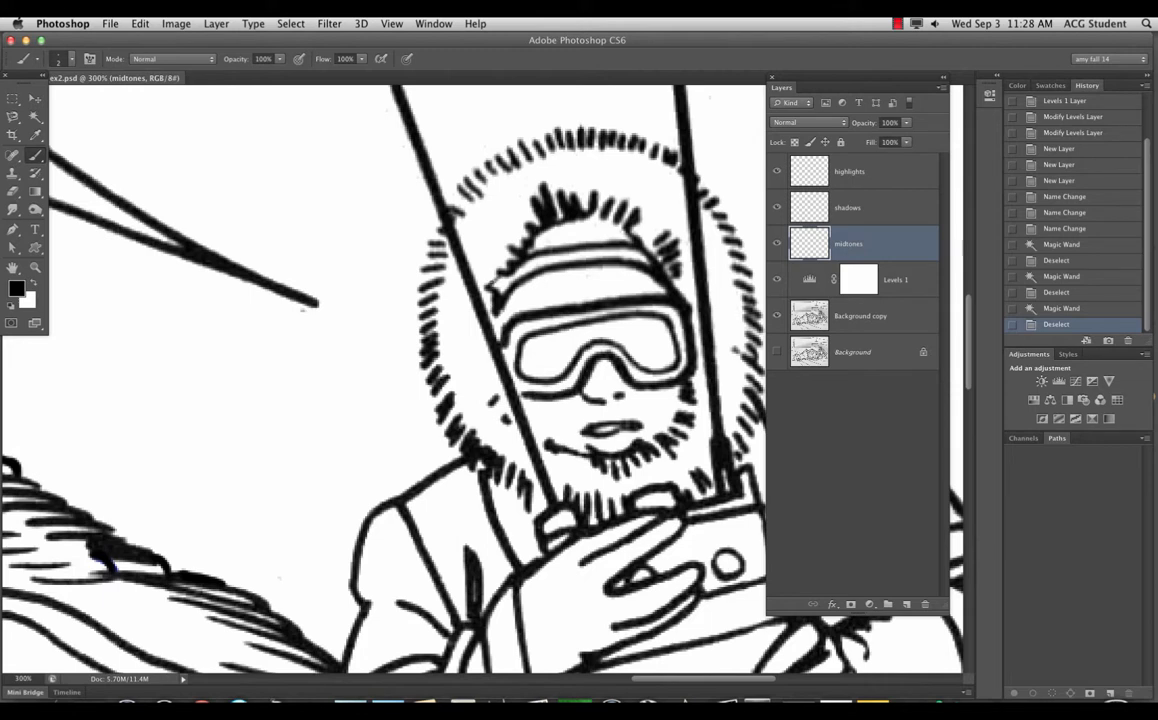
pyautogui.click(303, 310)
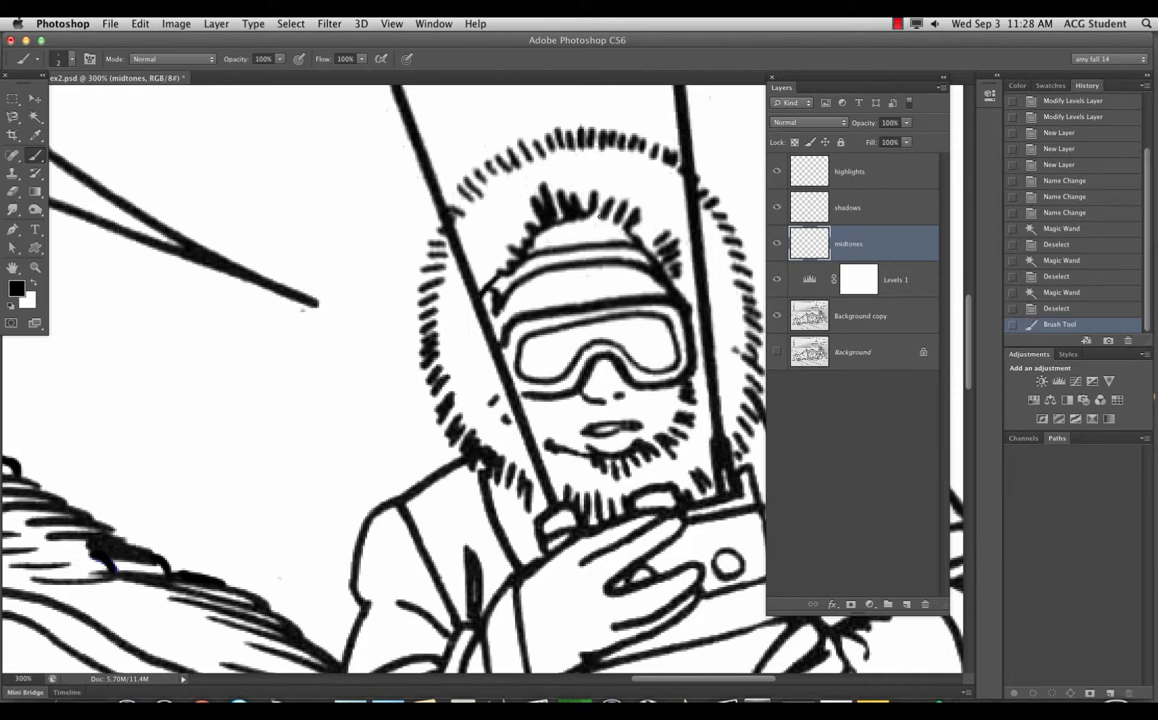
pyautogui.click(602, 193)
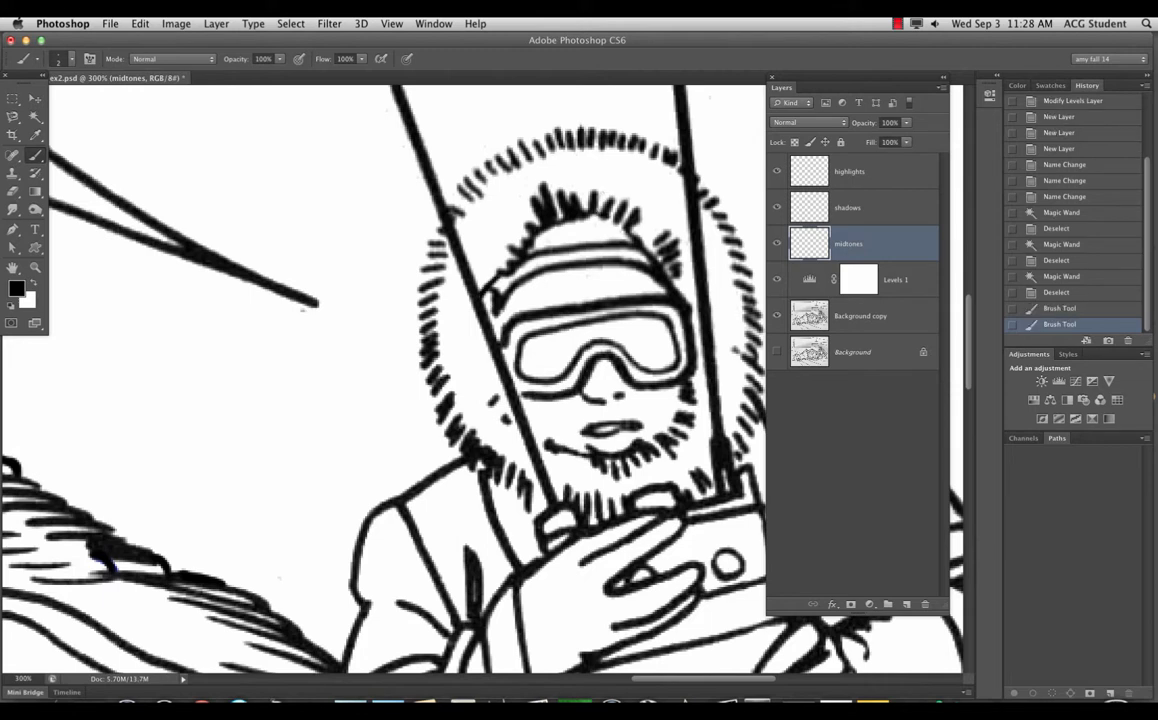
pyautogui.click(679, 290)
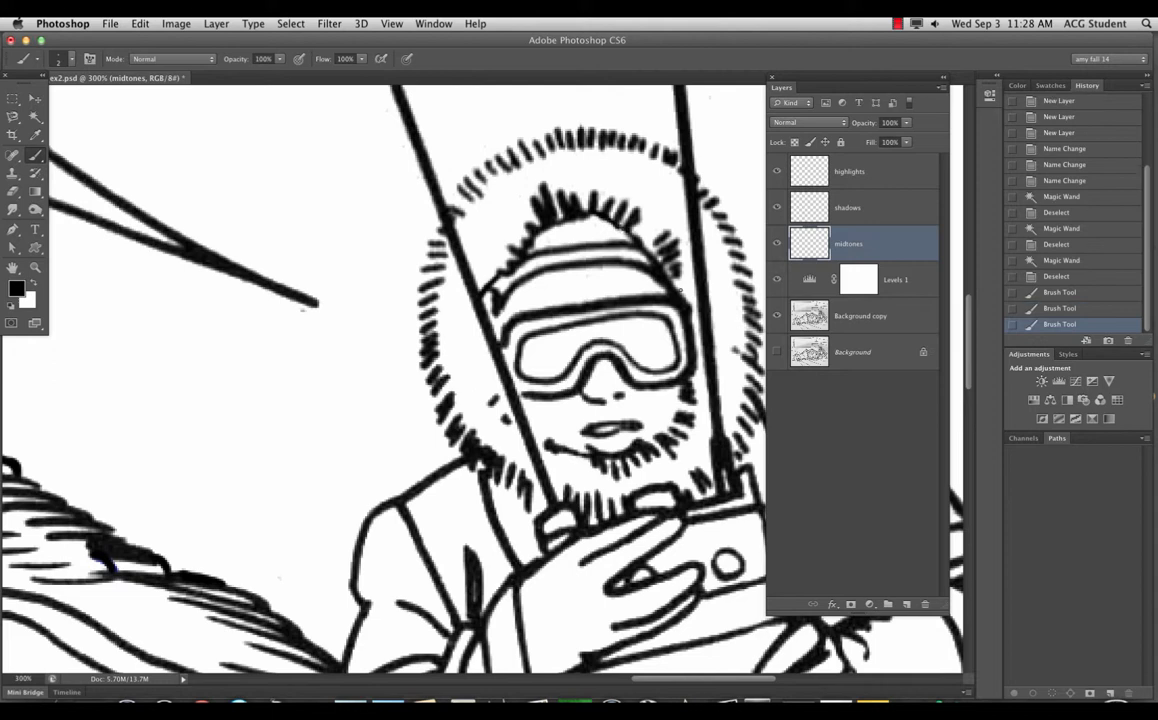
pyautogui.click(590, 221)
pyautogui.click(594, 227)
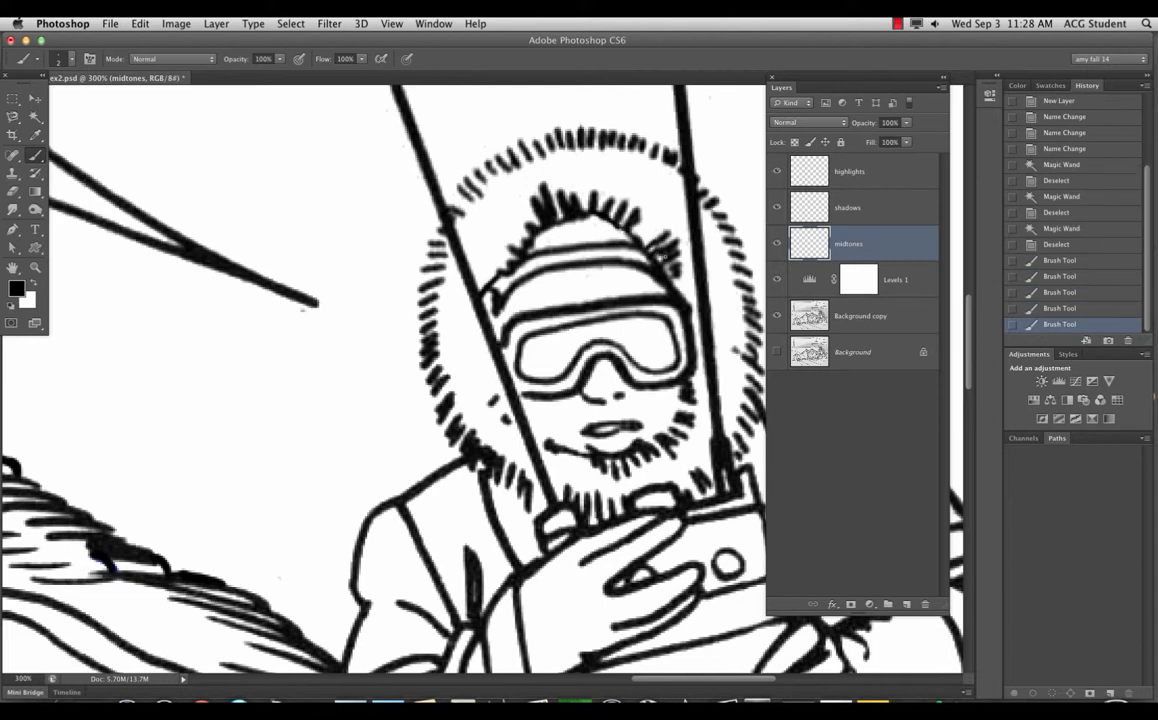
pyautogui.click(668, 269)
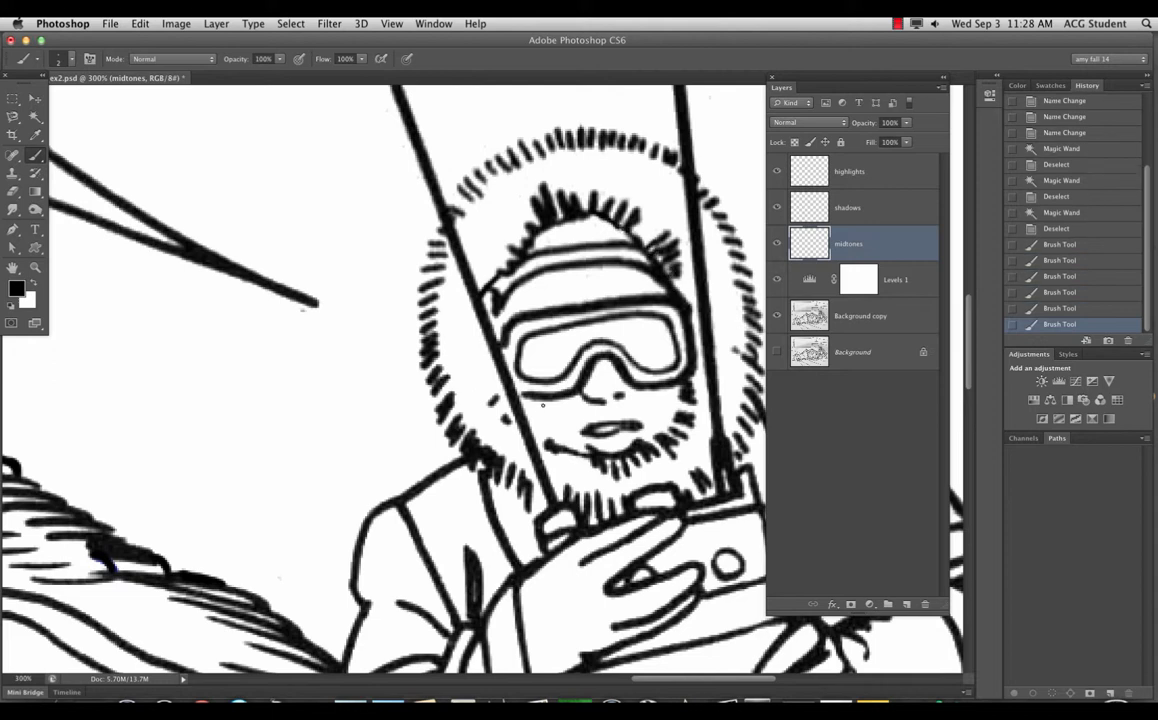
# Step: Close the line gaps beneath the goggles near the antenna and along the lower edge of the face
pyautogui.click(472, 358)
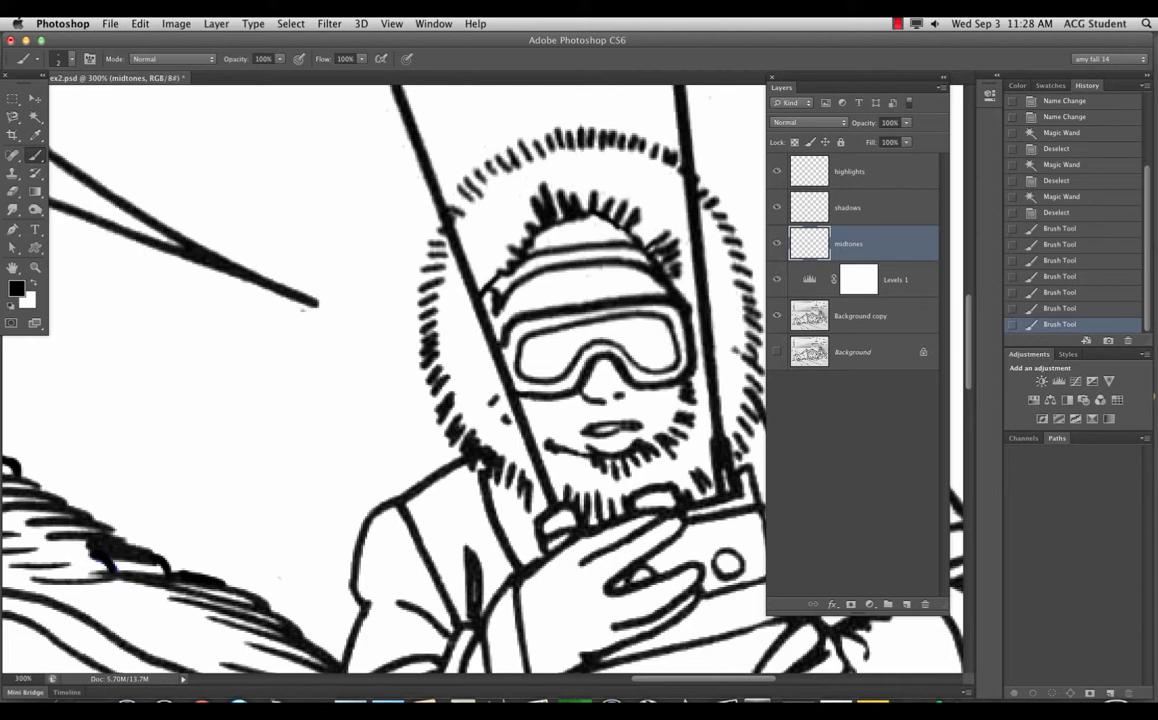
pyautogui.click(548, 444)
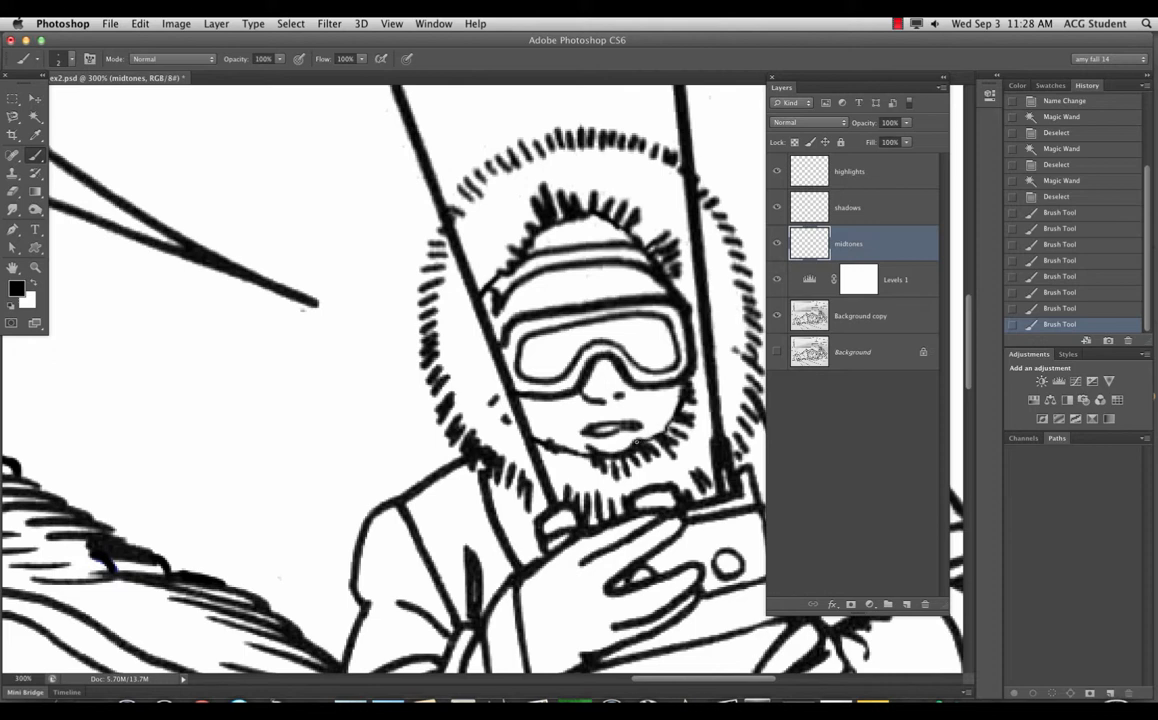
pyautogui.click(562, 448)
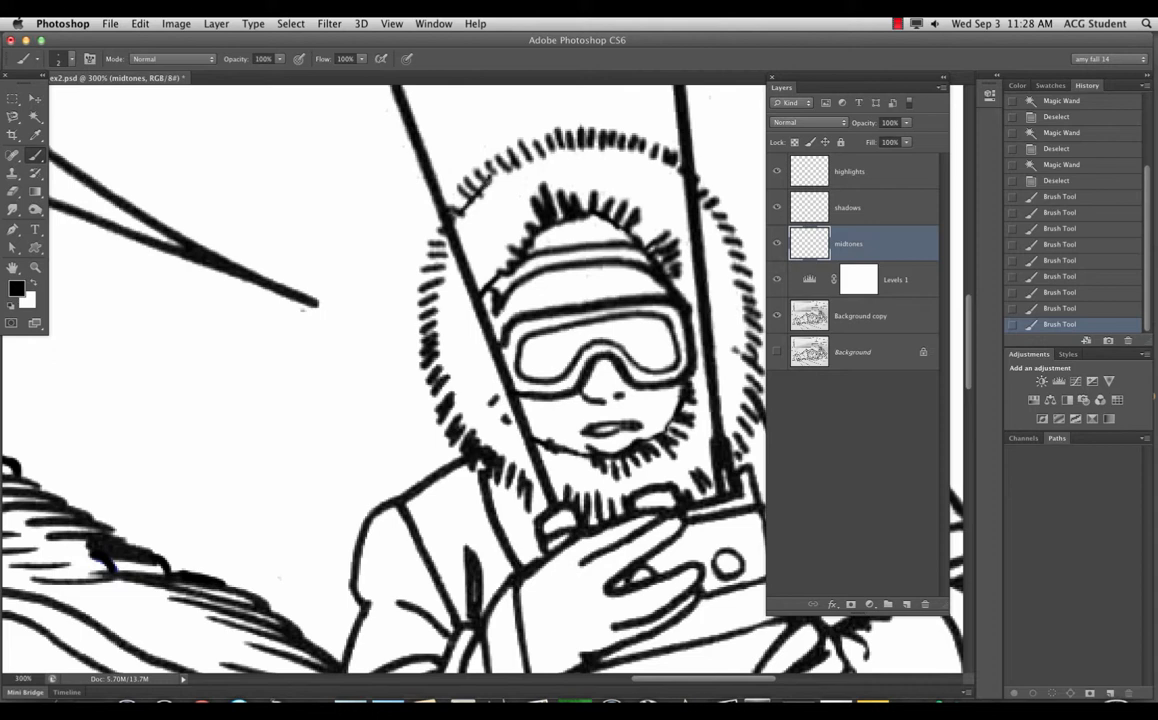
# Step: Connect the fur strokes along the hood's upper rim and right side, undoing a stray stroke and using a 3 px brush
pyautogui.moveTo(468, 203); pyautogui.dragTo(457, 215)
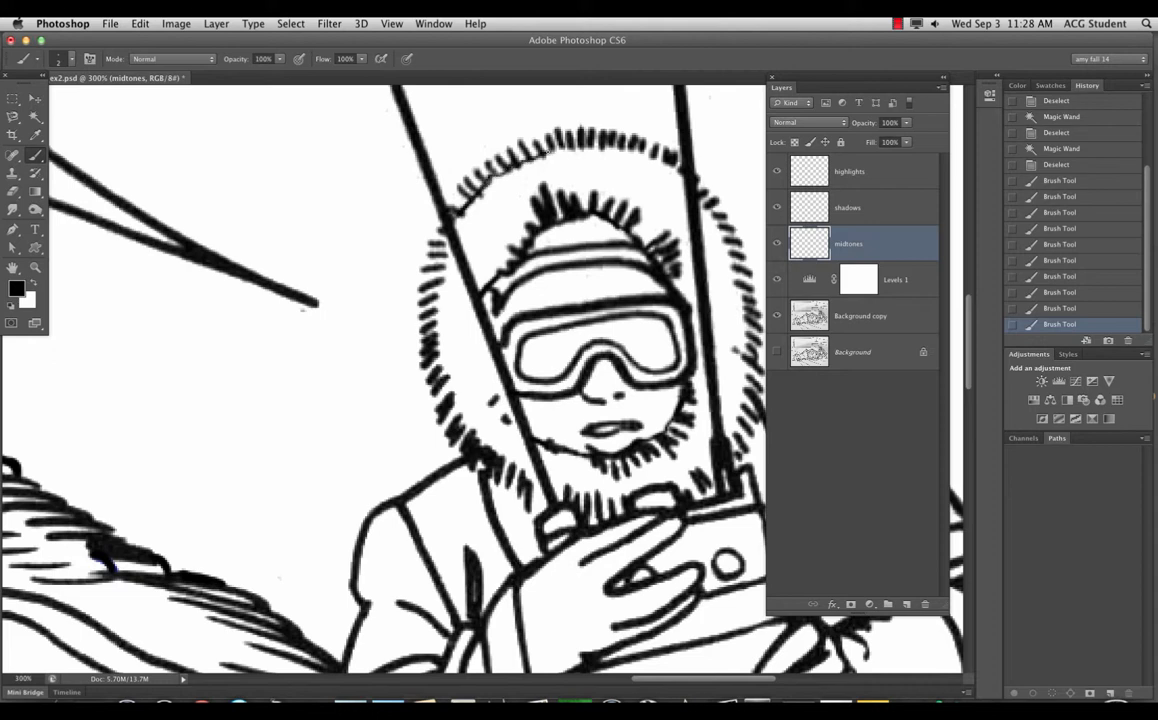
pyautogui.moveTo(606, 150); pyautogui.dragTo(691, 190)
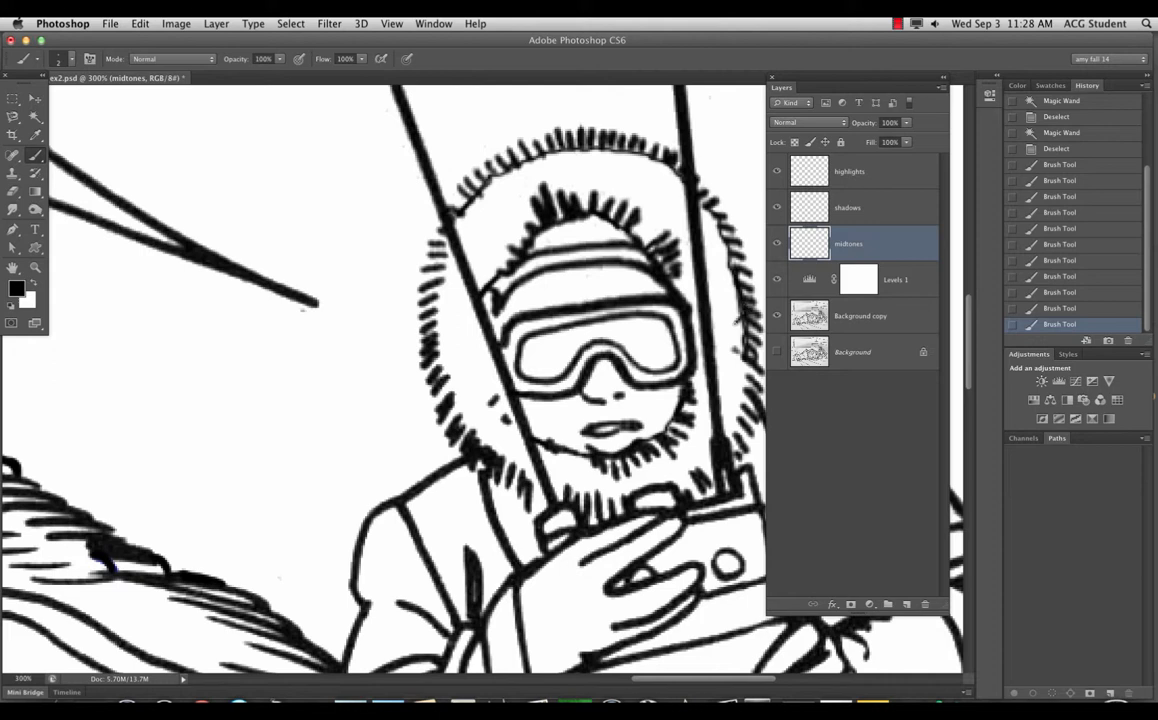
pyautogui.moveTo(736, 334); pyautogui.dragTo(745, 350)
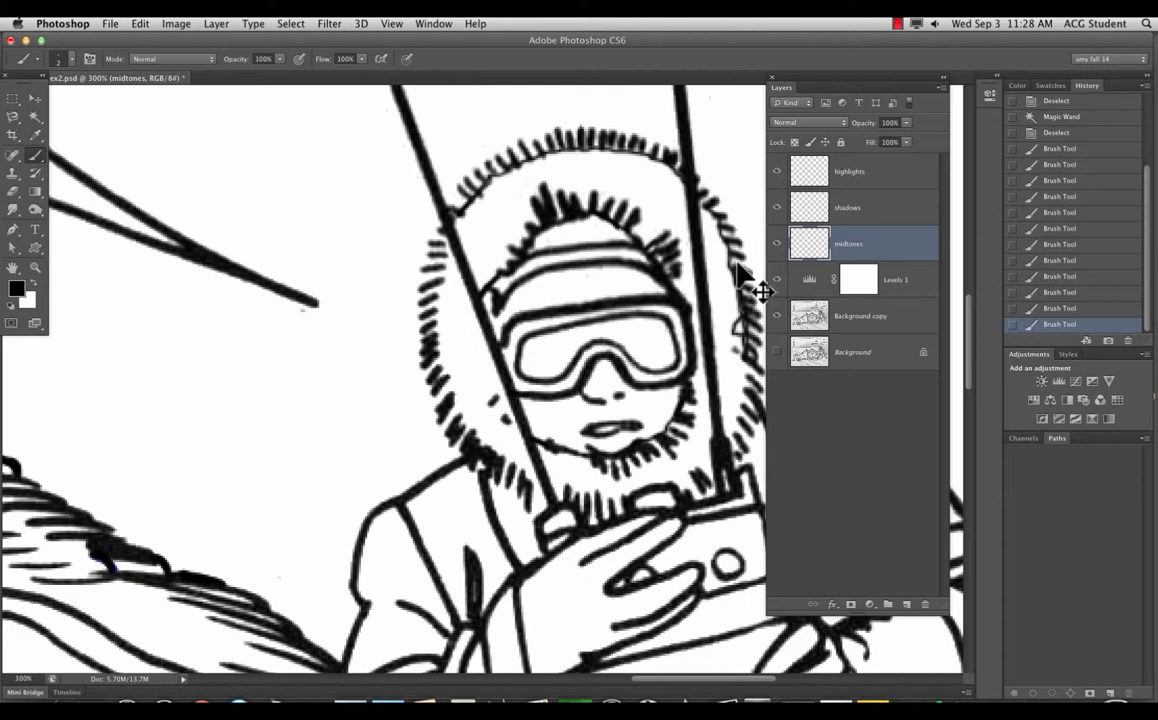
pyautogui.press('super+z')
pyautogui.click(692, 207)
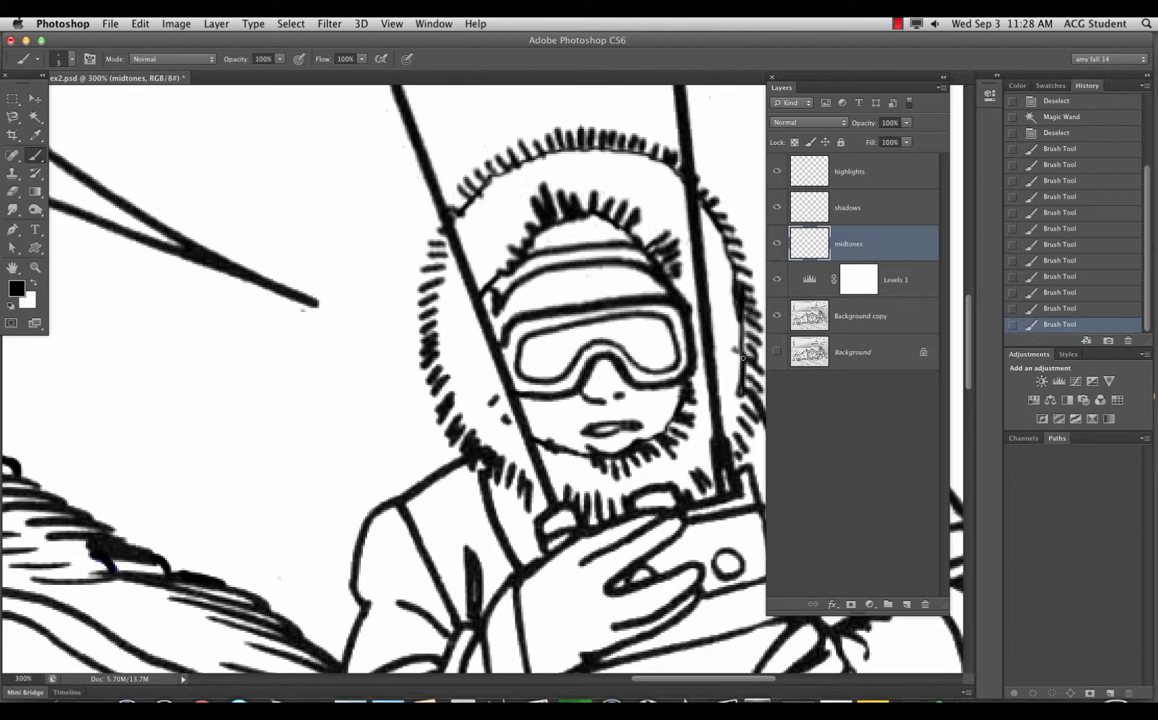
# Step: Continue the hood's closed outline along its bottom edge above the radio and up the left side
pyautogui.click(704, 470)
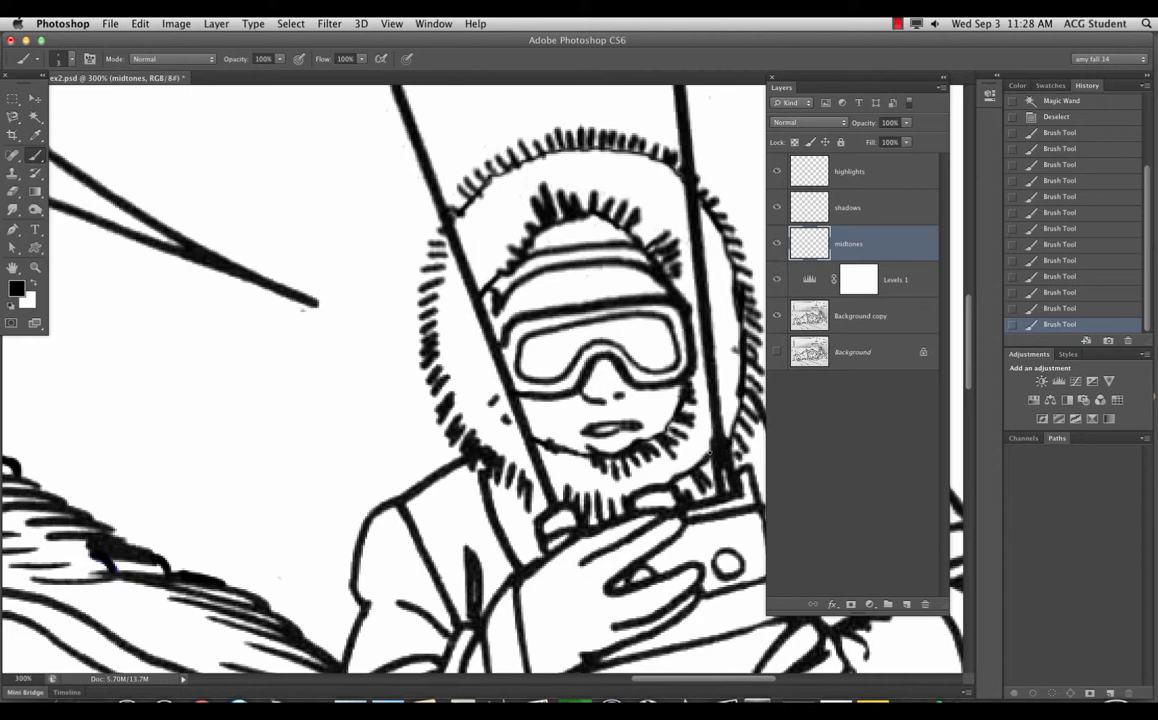
pyautogui.moveTo(711, 454); pyautogui.dragTo(717, 470)
pyautogui.moveTo(622, 498); pyautogui.dragTo(572, 489)
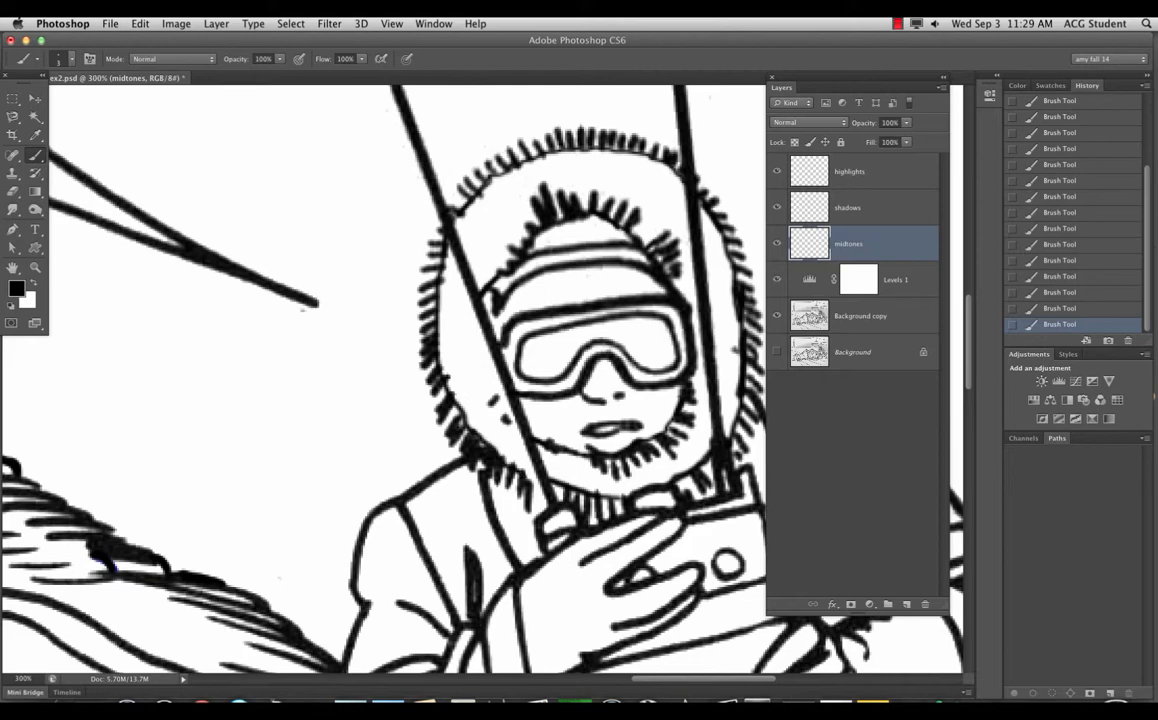
# Step: Inspect the inked line art around the bag, straps, kneeling legs, animal's head and ground for remaining gaps in the outlines
pyautogui.press('space')
pyautogui.moveTo(448, 441)
pyautogui.mouseDown()
pyautogui.moveTo(791, 305)
pyautogui.moveTo(922, 278)
pyautogui.mouseUp()
pyautogui.moveTo(540, 405); pyautogui.dragTo(638, 310)
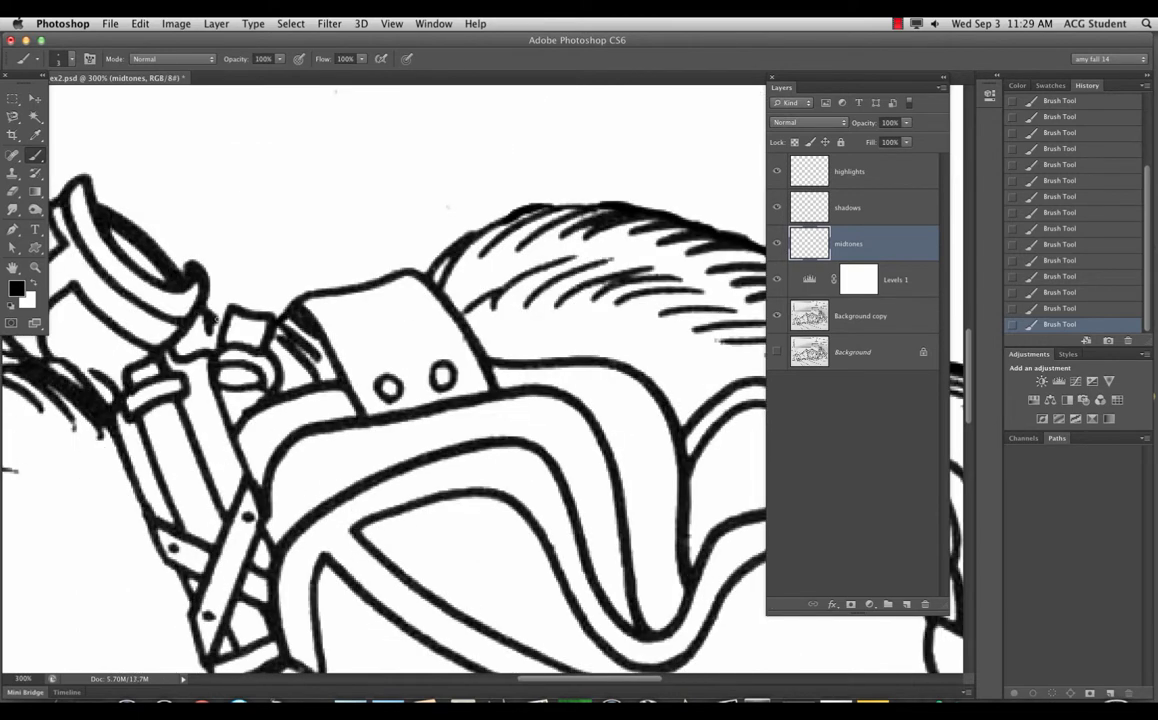
pyautogui.press('space')
pyautogui.moveTo(196, 498); pyautogui.dragTo(620, 524)
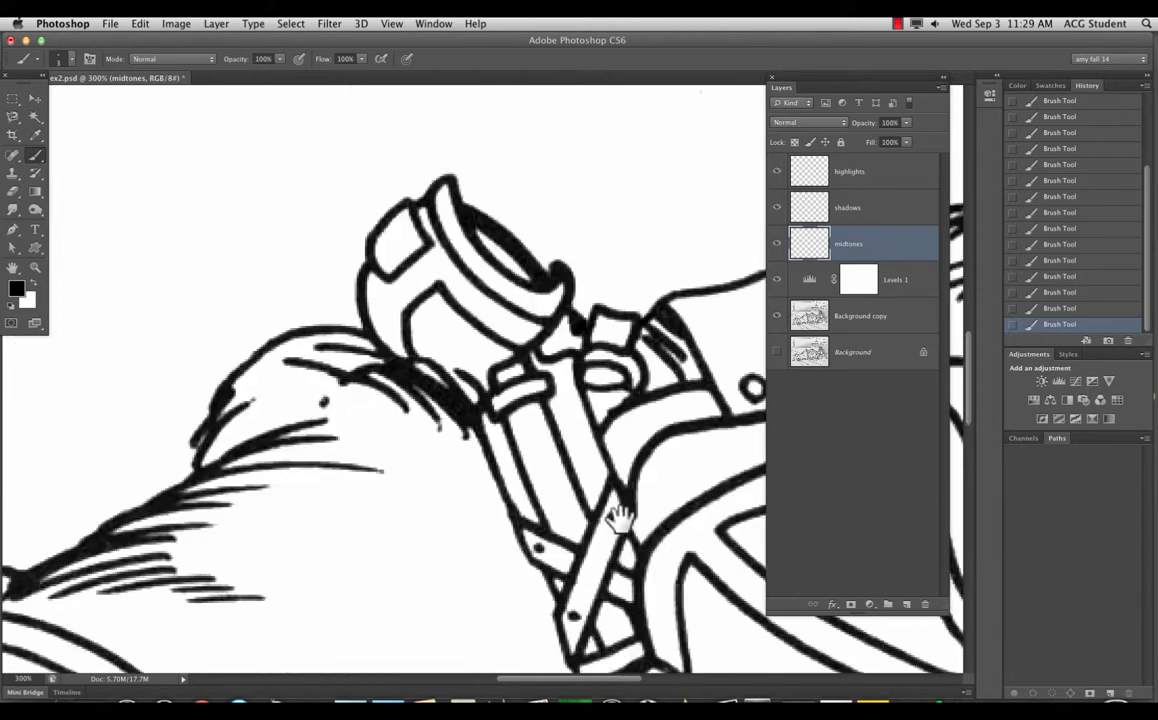
pyautogui.moveTo(393, 527); pyautogui.dragTo(472, 288)
pyautogui.moveTo(561, 509); pyautogui.dragTo(90, 364)
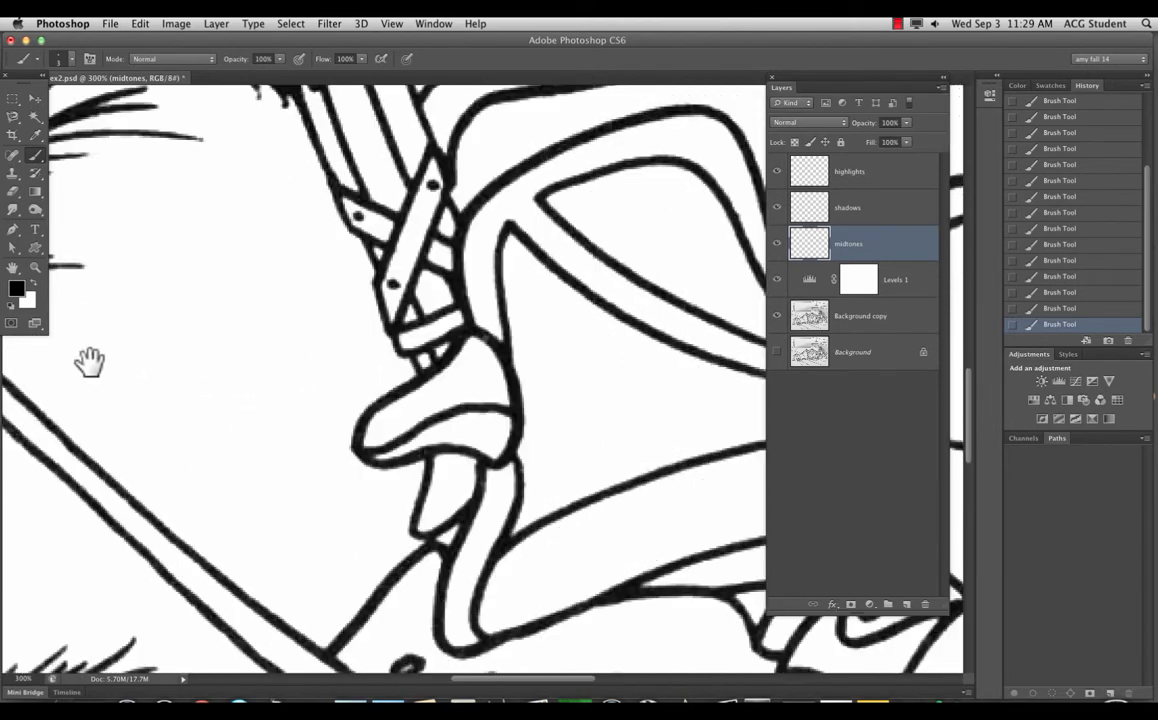
pyautogui.moveTo(594, 470); pyautogui.dragTo(90, 347)
pyautogui.moveTo(520, 330); pyautogui.dragTo(103, 439)
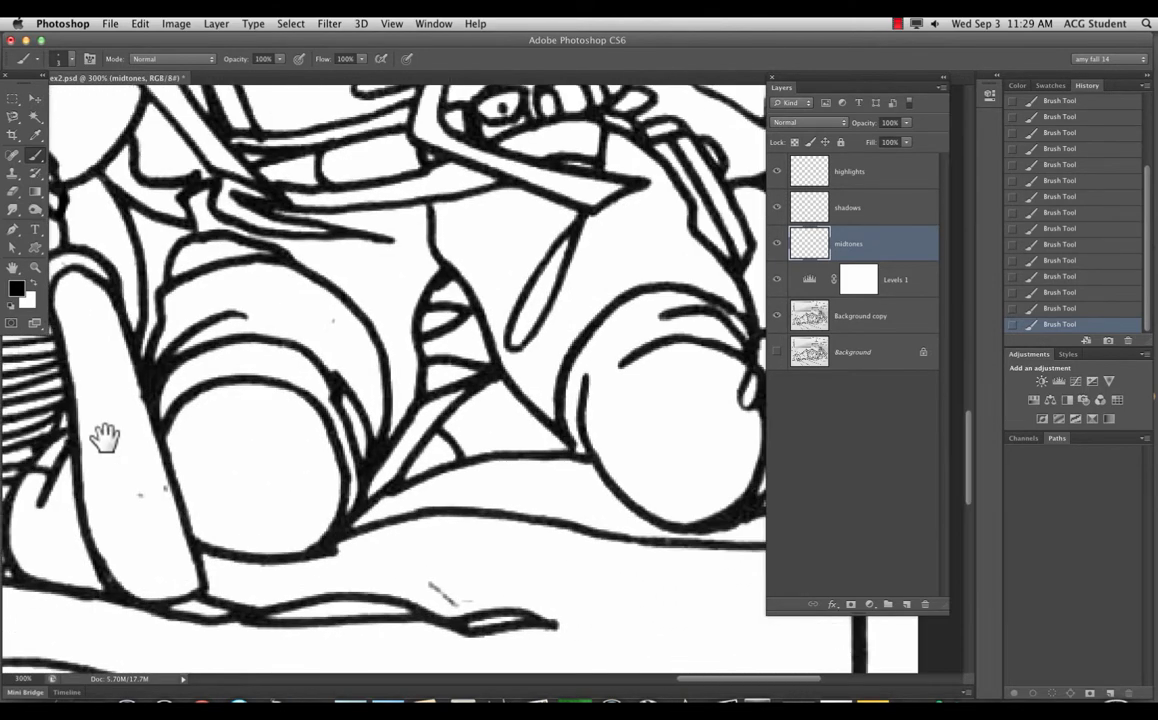
pyautogui.moveTo(535, 240); pyautogui.dragTo(472, 535)
pyautogui.moveTo(194, 328); pyautogui.dragTo(628, 313)
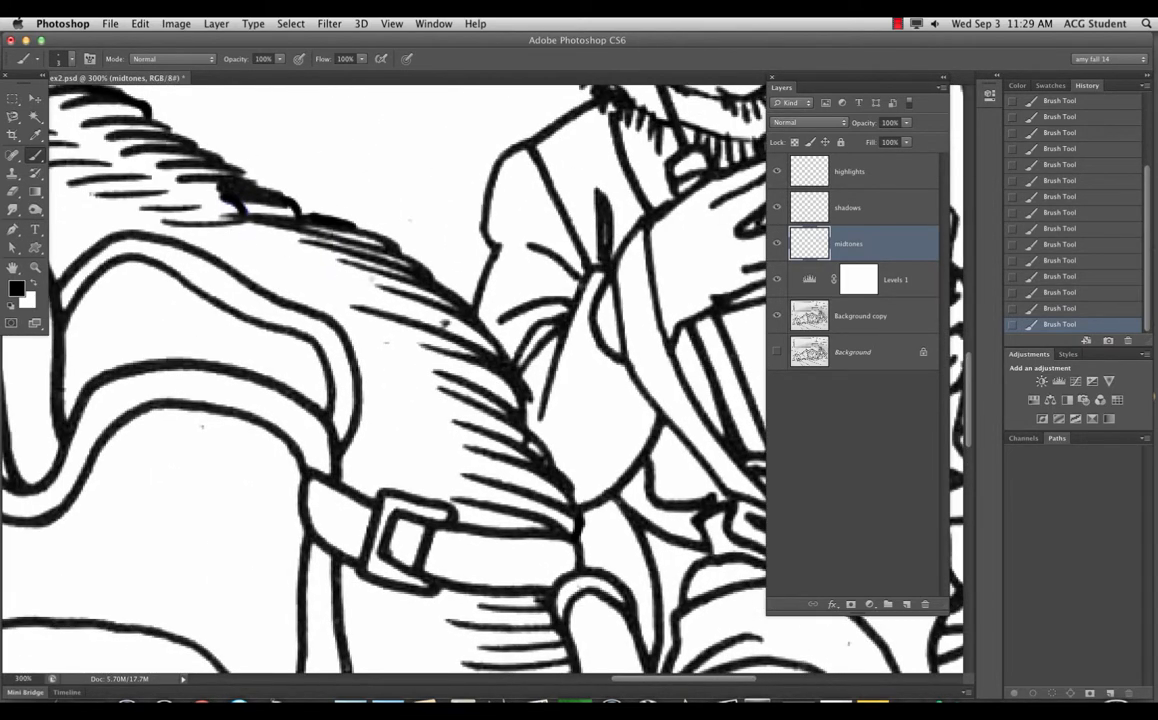
pyautogui.moveTo(253, 300); pyautogui.dragTo(383, 199)
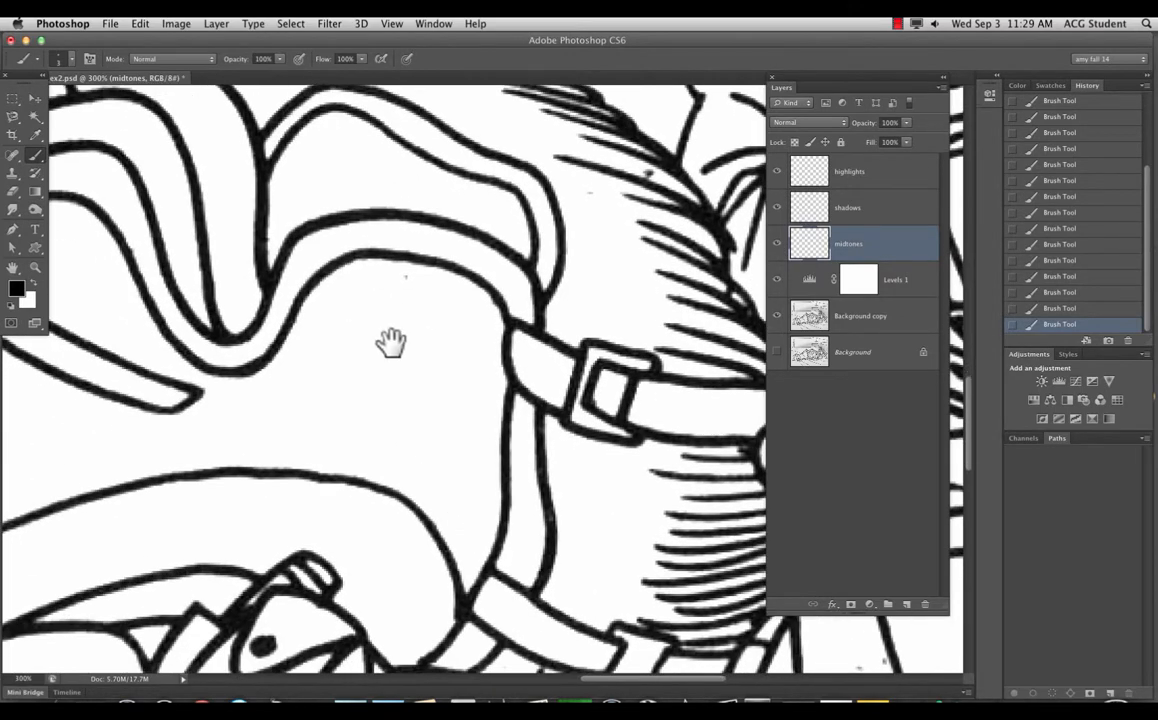
pyautogui.moveTo(390, 344); pyautogui.dragTo(237, 210)
pyautogui.moveTo(305, 488); pyautogui.dragTo(600, 540)
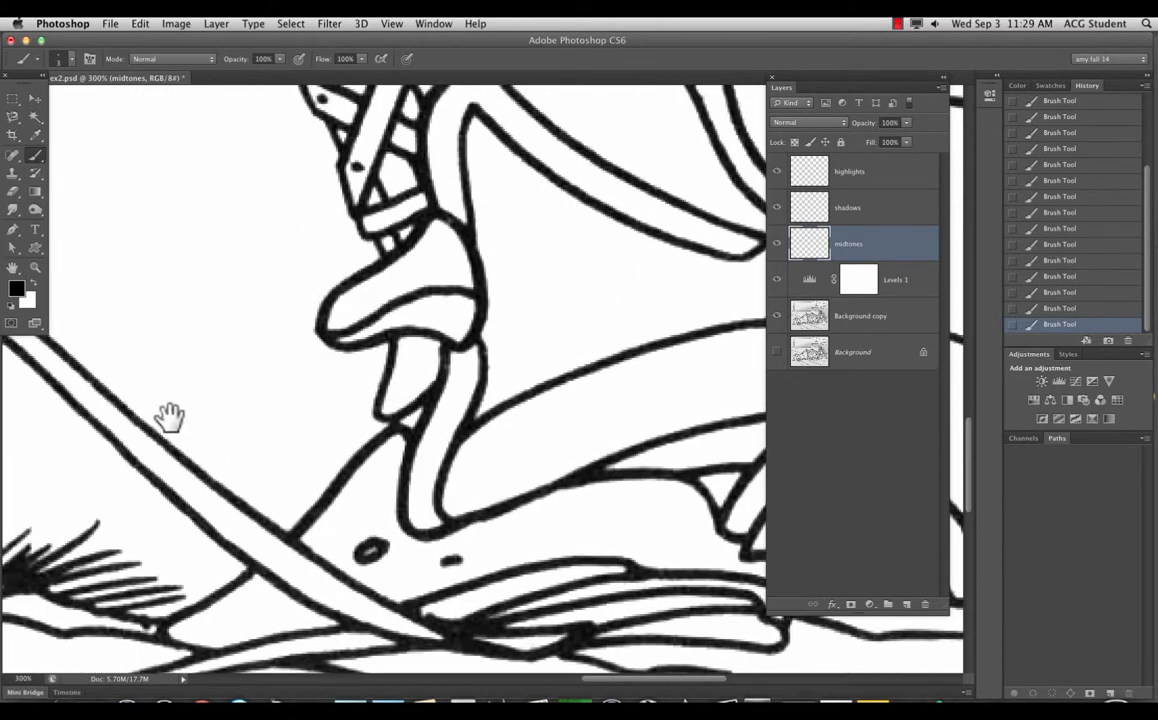
pyautogui.moveTo(238, 396); pyautogui.dragTo(134, 279)
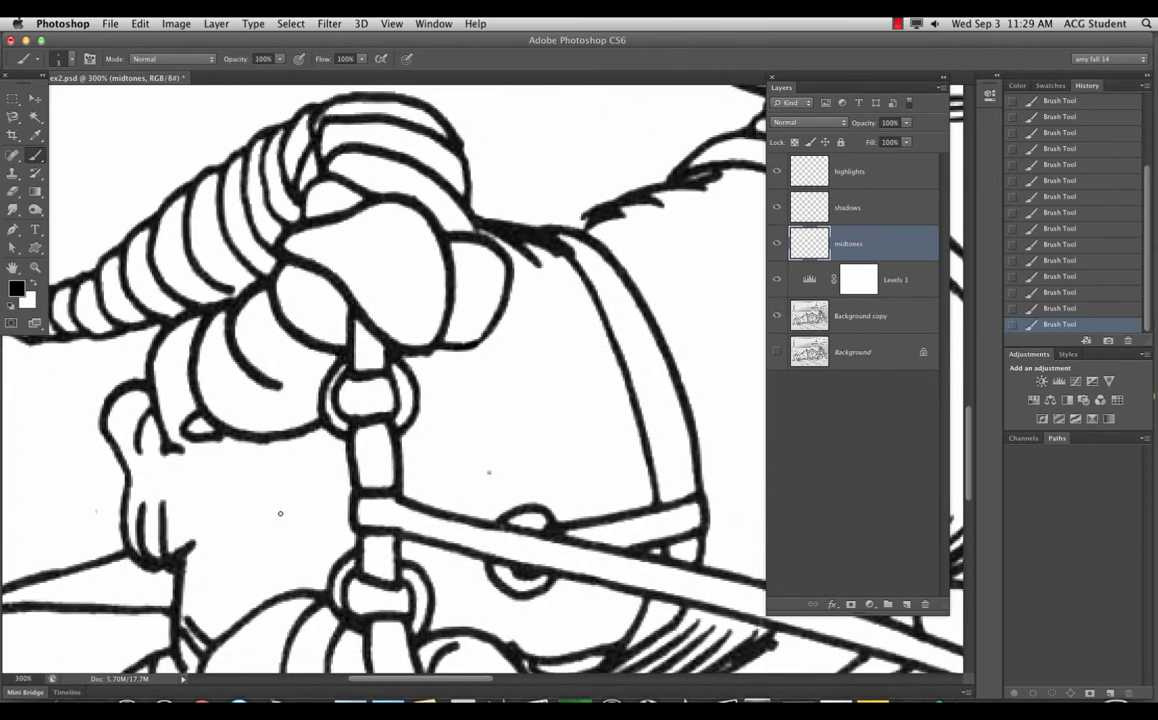
pyautogui.moveTo(379, 557); pyautogui.dragTo(507, 373)
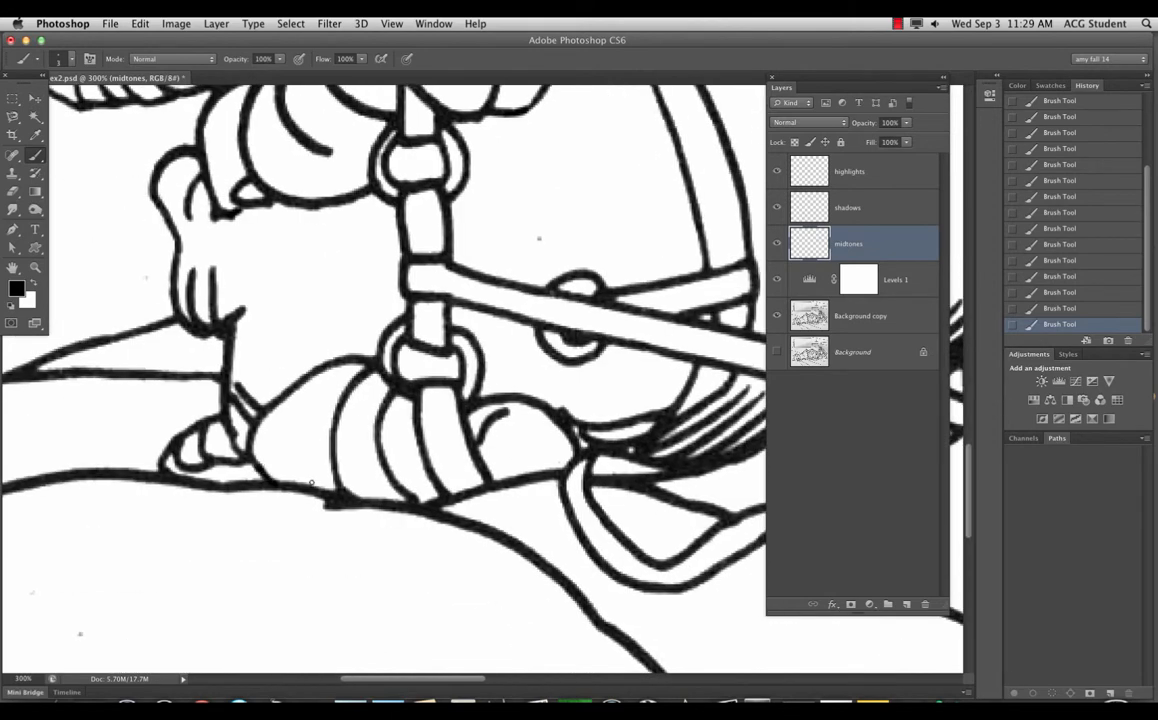
pyautogui.moveTo(530, 311); pyautogui.dragTo(131, 288)
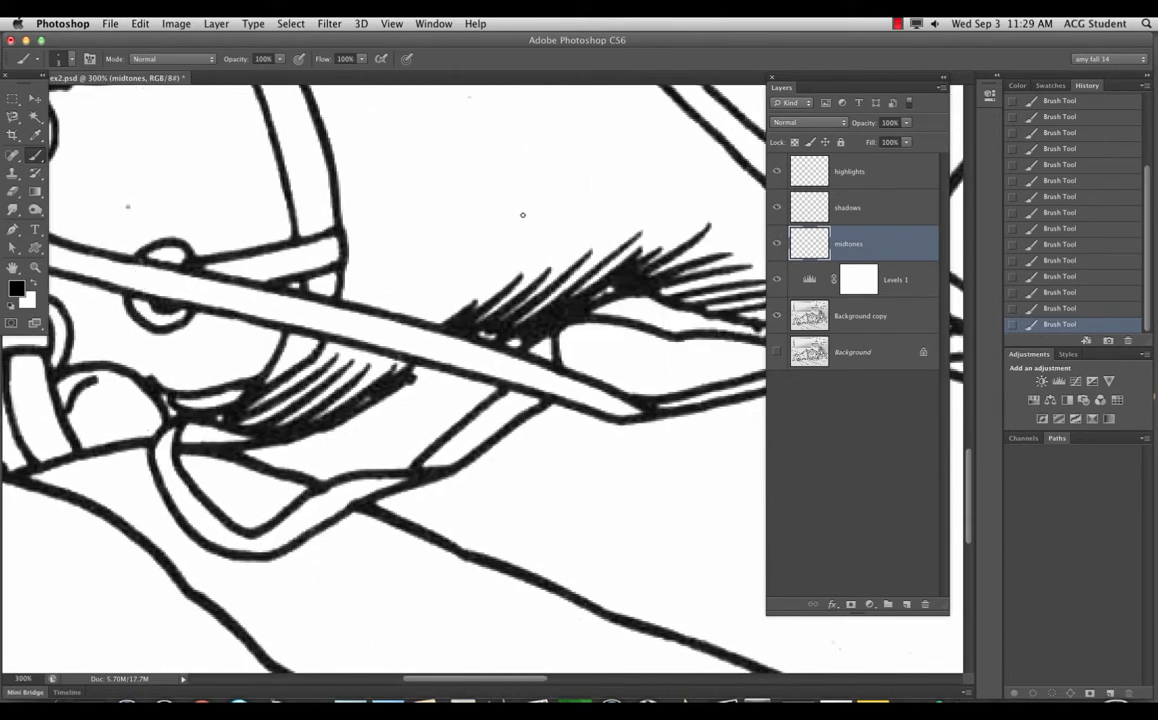
pyautogui.moveTo(500, 211)
pyautogui.mouseDown()
pyautogui.moveTo(339, 284)
pyautogui.moveTo(140, 322)
pyautogui.mouseUp()
pyautogui.moveTo(543, 212); pyautogui.dragTo(191, 396)
pyautogui.press('super+minus')
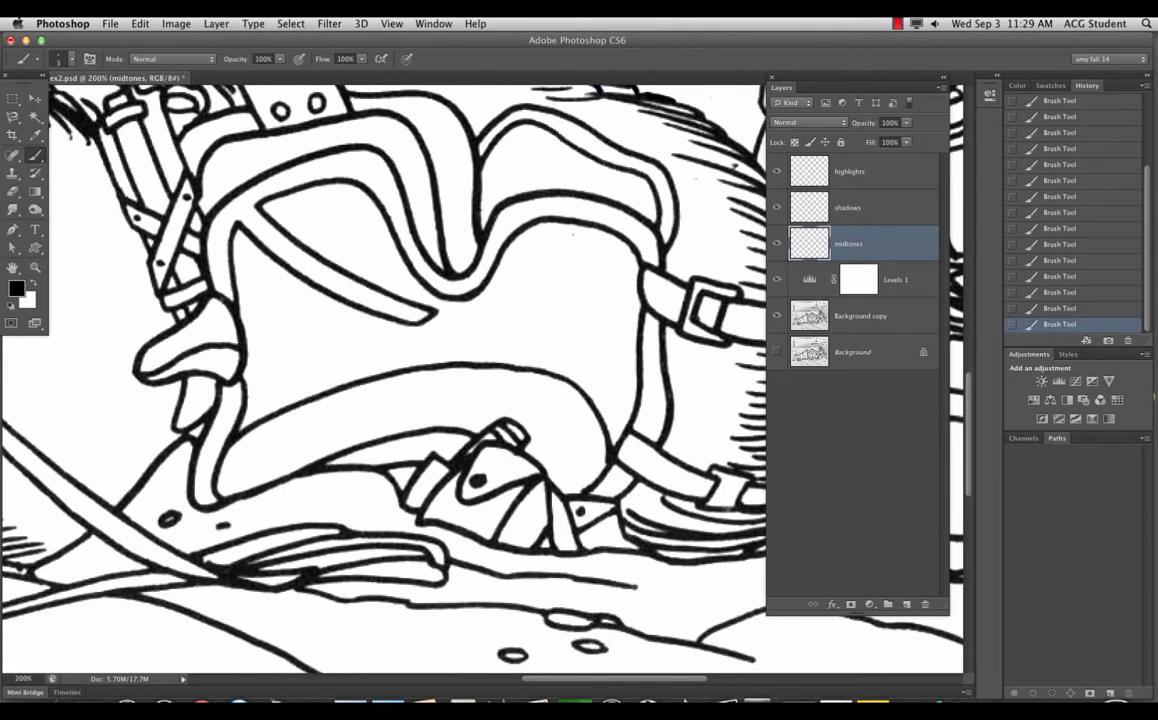
# Step: On the Background copy layer, place a fixed-size 333 by 50 px rectangular marquee over the large bag
pyautogui.click(808, 314)
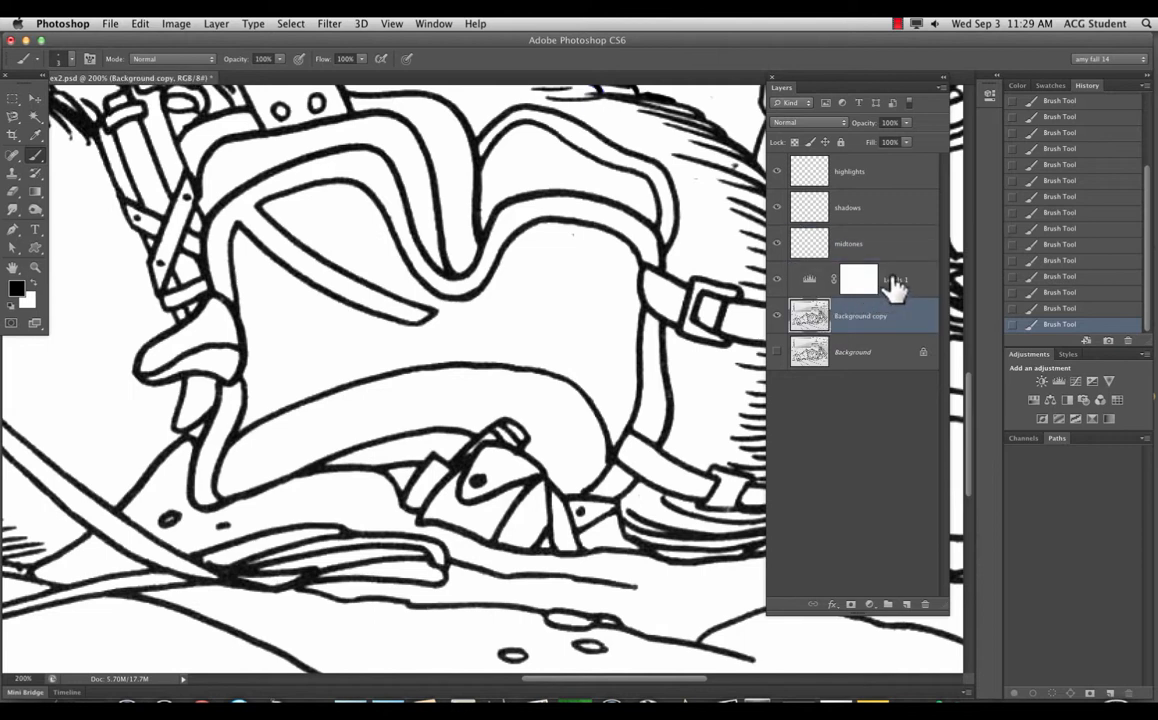
pyautogui.click(15, 98)
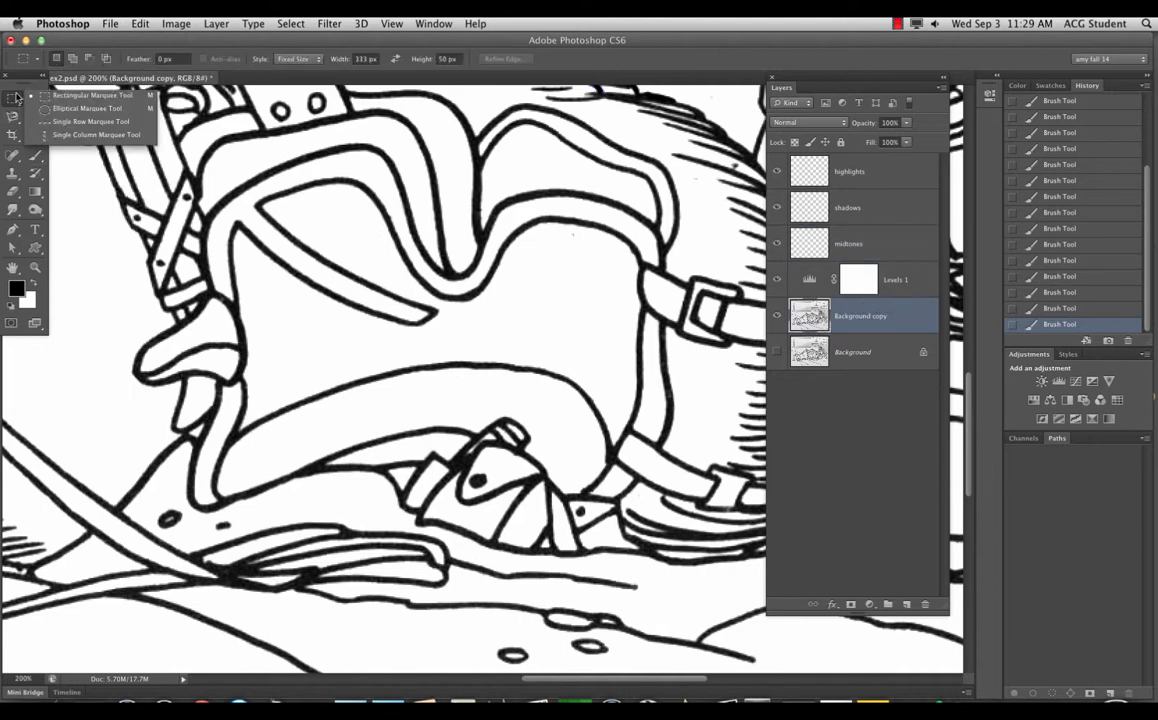
pyautogui.click(120, 98)
pyautogui.click(614, 459)
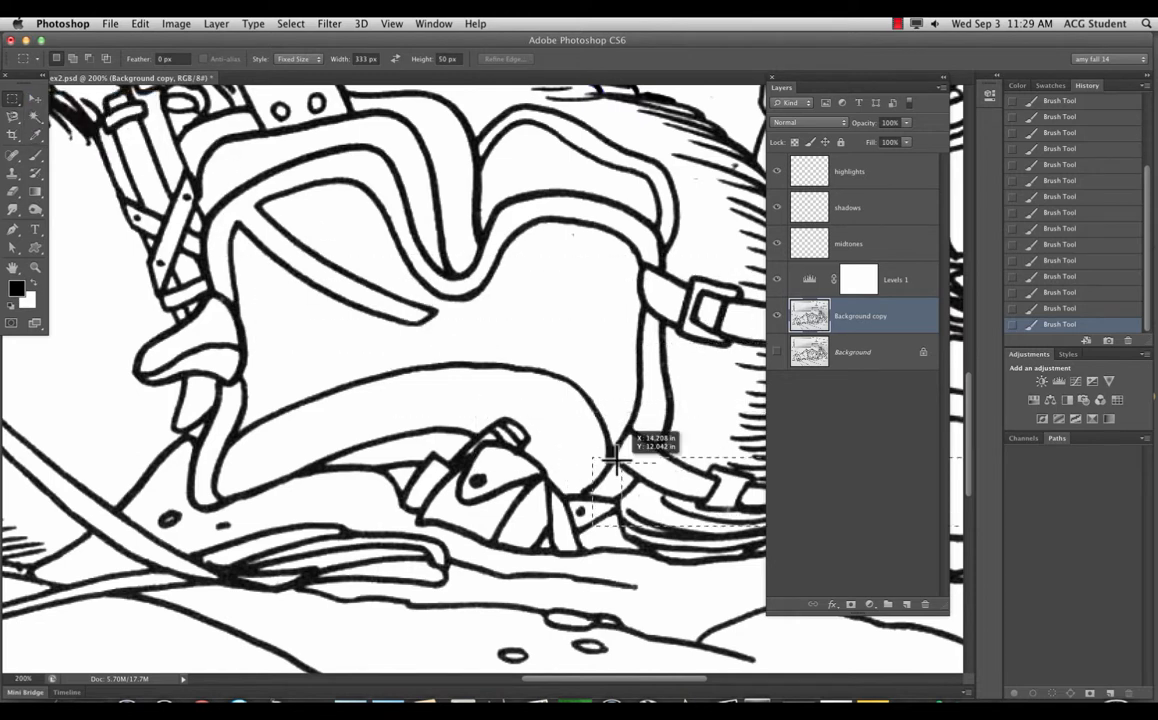
pyautogui.click(259, 256)
# Step: Set the rectangular marquee style to Normal and draw a free-size selection around the large bag
pyautogui.click(303, 59)
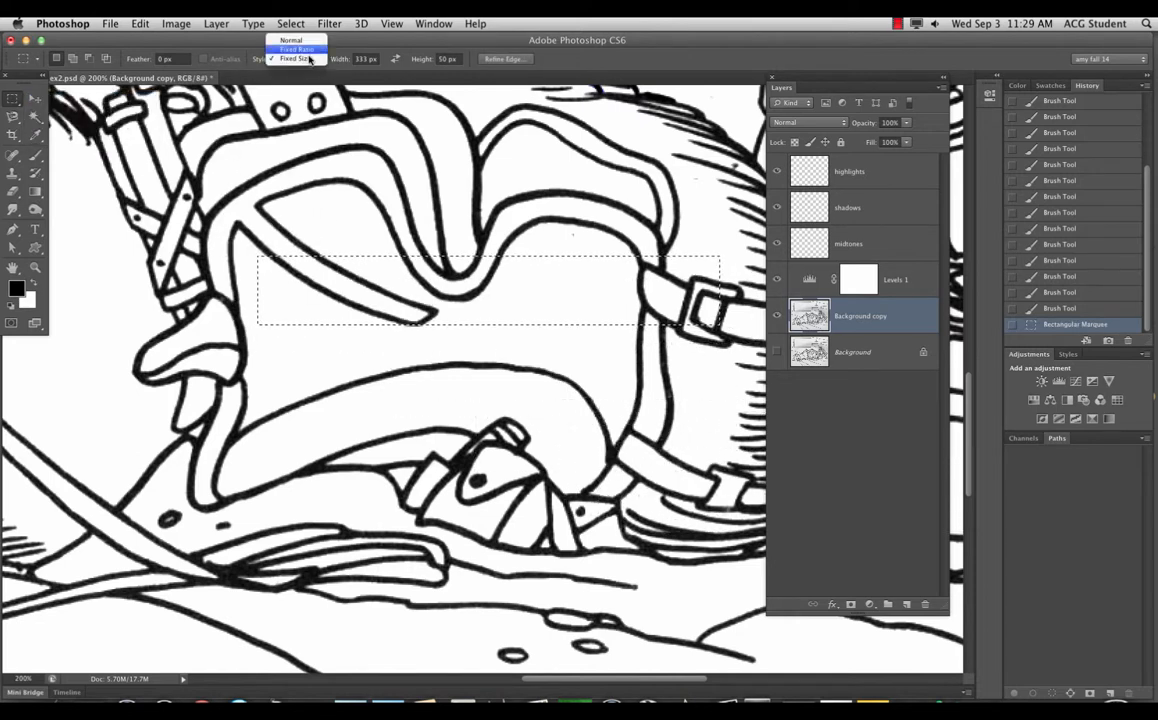
pyautogui.click(291, 40)
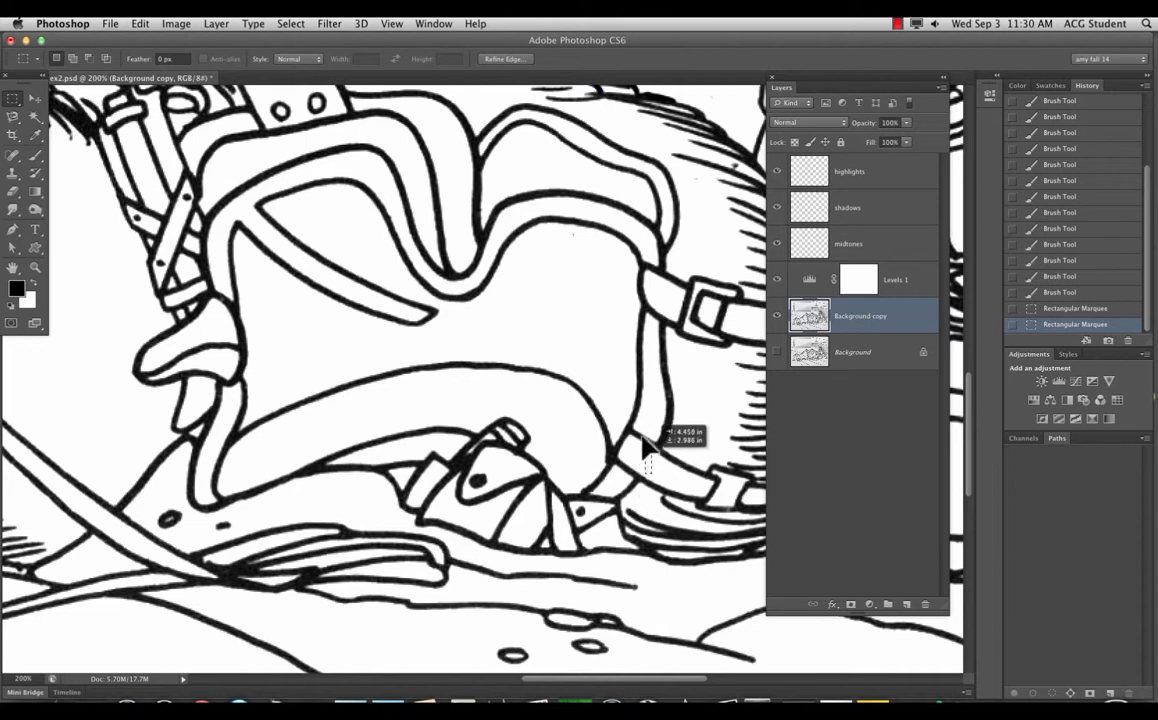
pyautogui.moveTo(642, 437); pyautogui.dragTo(644, 432)
pyautogui.moveTo(644, 424); pyautogui.dragTo(346, 223)
pyautogui.moveTo(235, 163)
pyautogui.mouseDown()
pyautogui.moveTo(631, 457)
pyautogui.moveTo(659, 439)
pyautogui.moveTo(625, 440)
pyautogui.mouseUp()
pyautogui.click(176, 133)
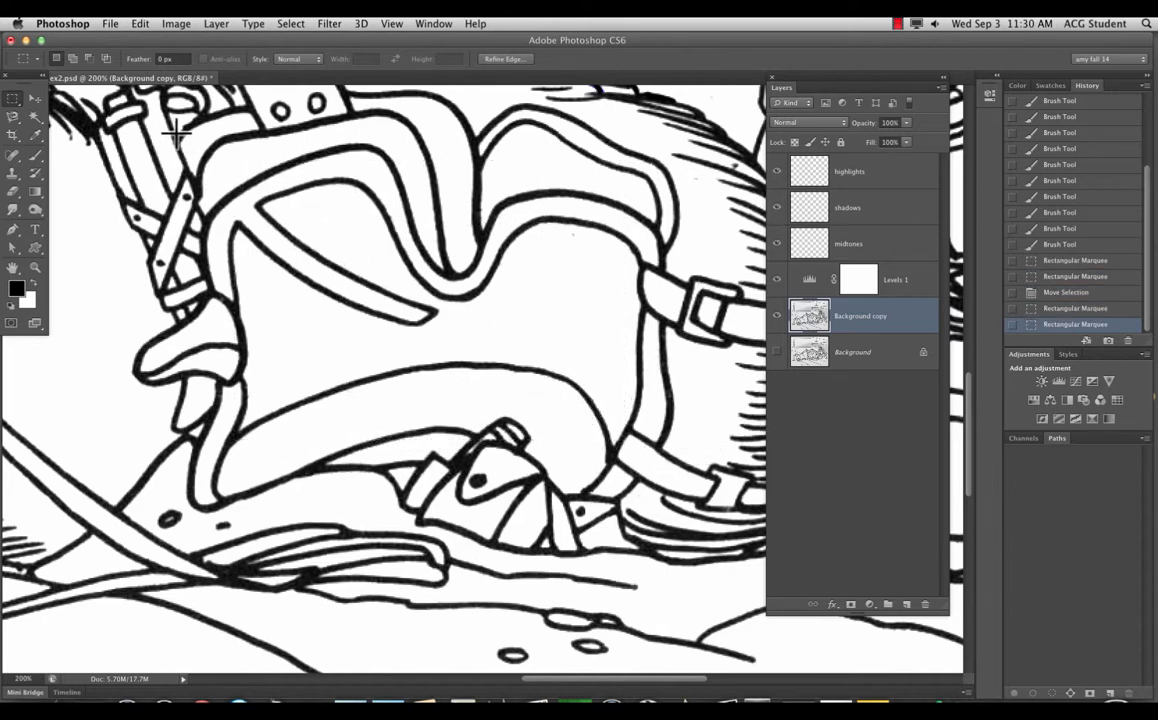
pyautogui.moveTo(176, 133); pyautogui.dragTo(680, 478)
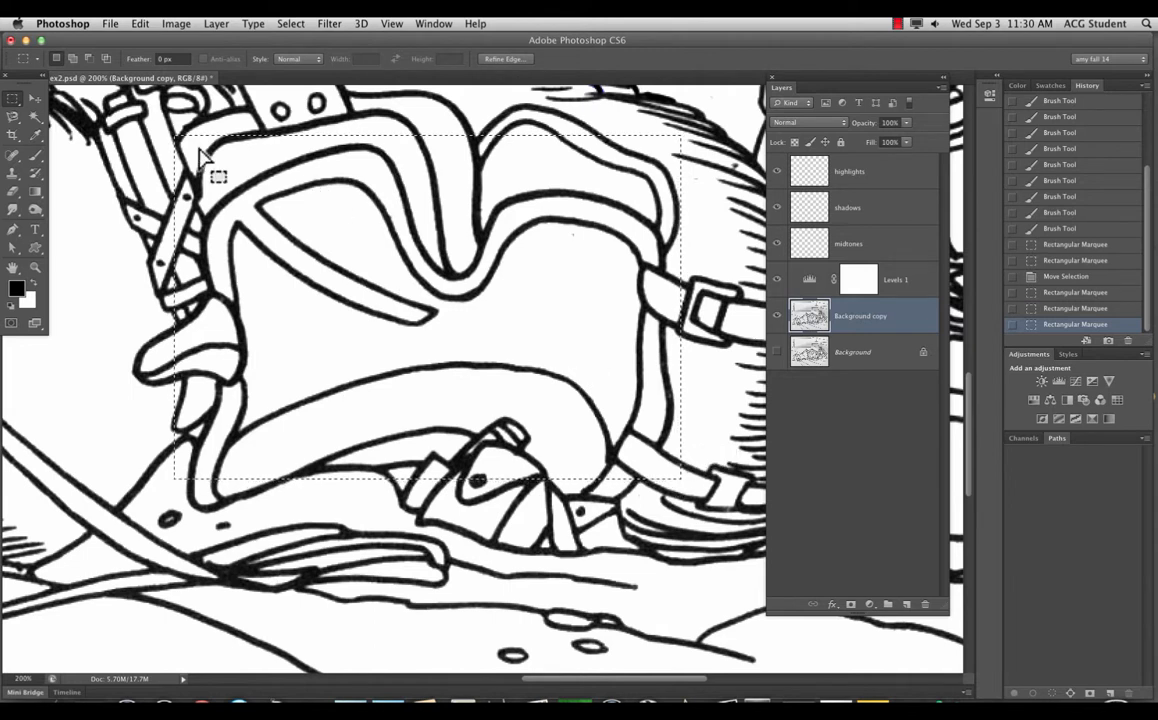
# Step: Draw an elliptical marquee selection over the large bag and clear it
pyautogui.click(19, 100)
pyautogui.click(72, 114)
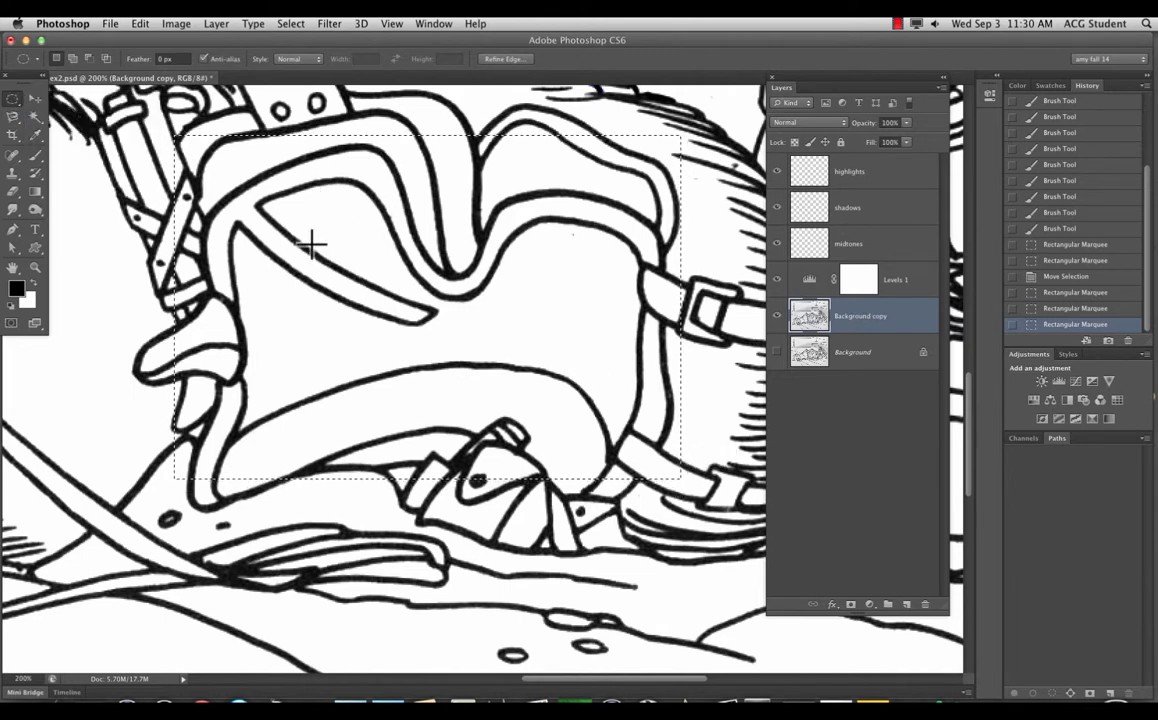
pyautogui.moveTo(245, 205); pyautogui.dragTo(240, 201)
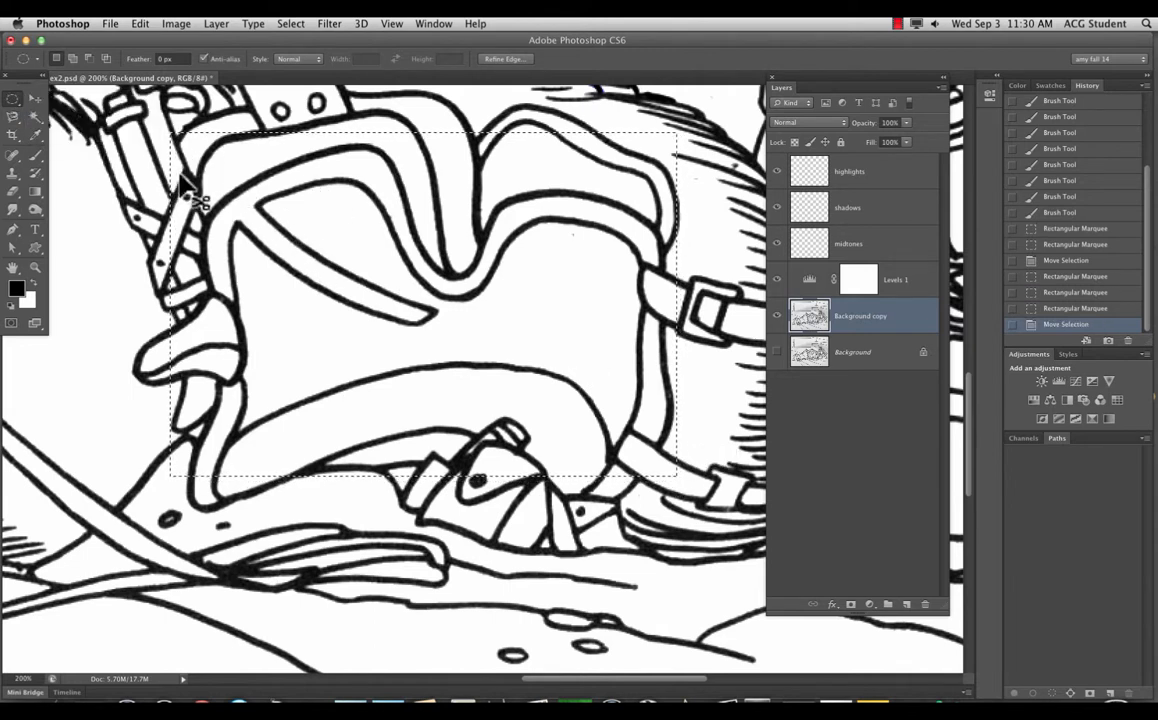
pyautogui.moveTo(163, 125); pyautogui.dragTo(641, 455)
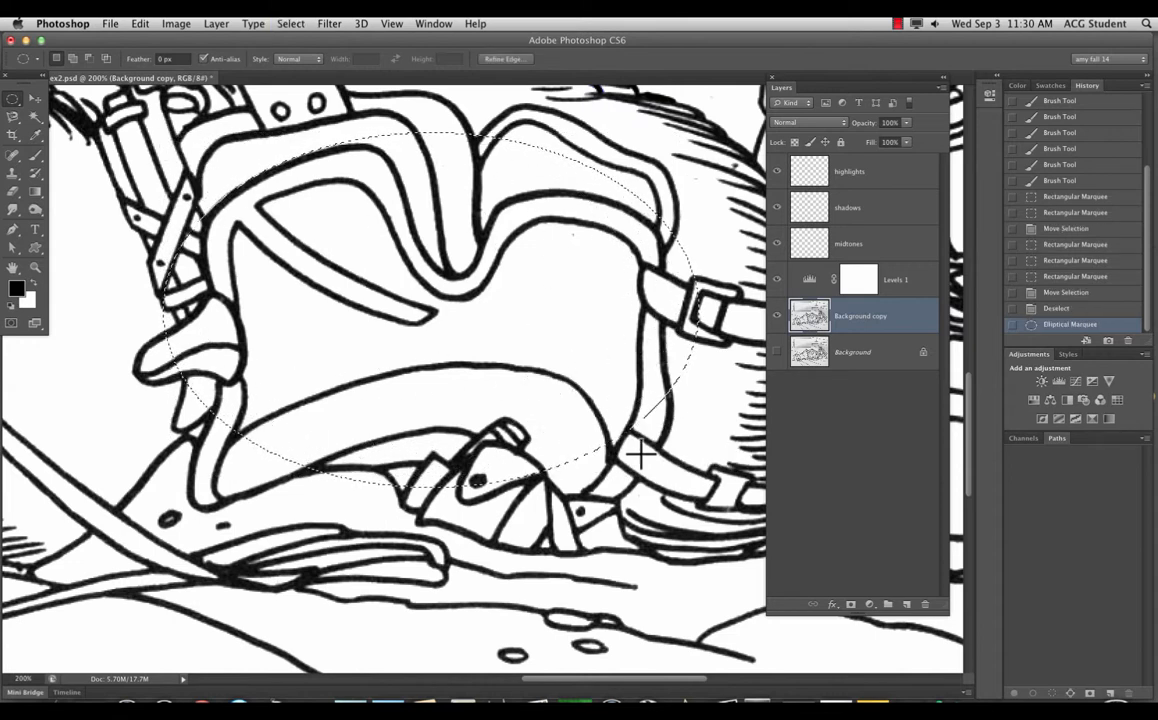
pyautogui.press('super+d')
# Step: Trace part of the bag's front panel freehand with the Lasso, then save the document and clear the selection
pyautogui.click(13, 116)
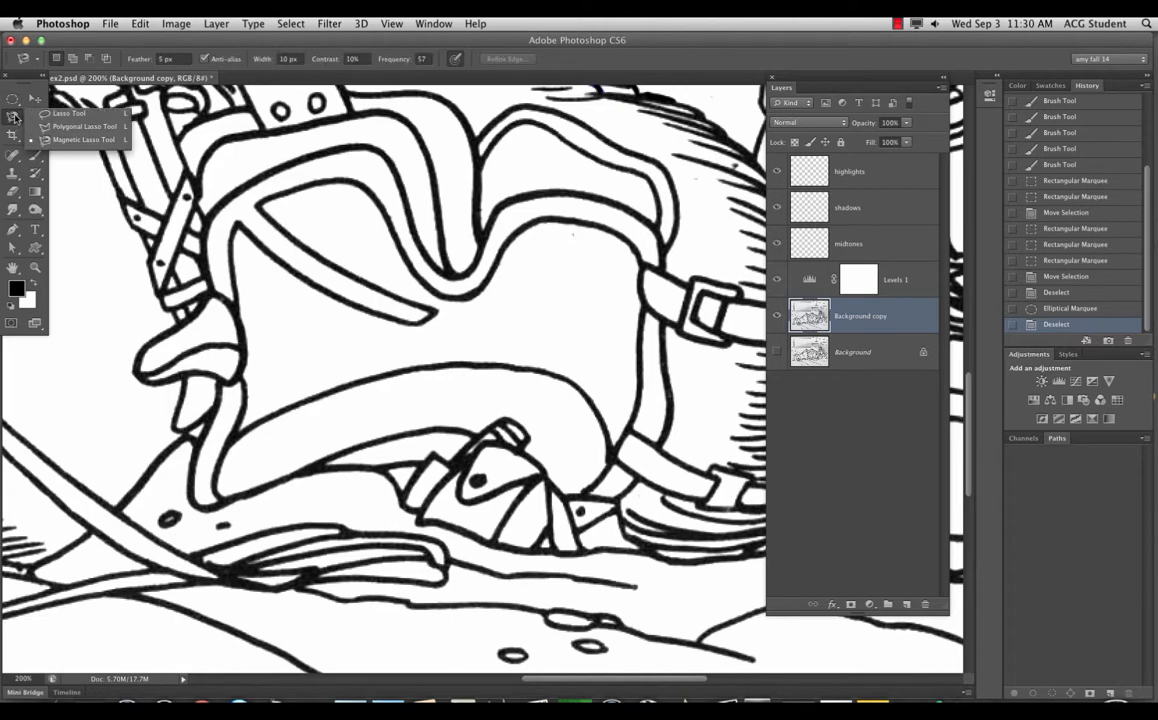
pyautogui.click(63, 117)
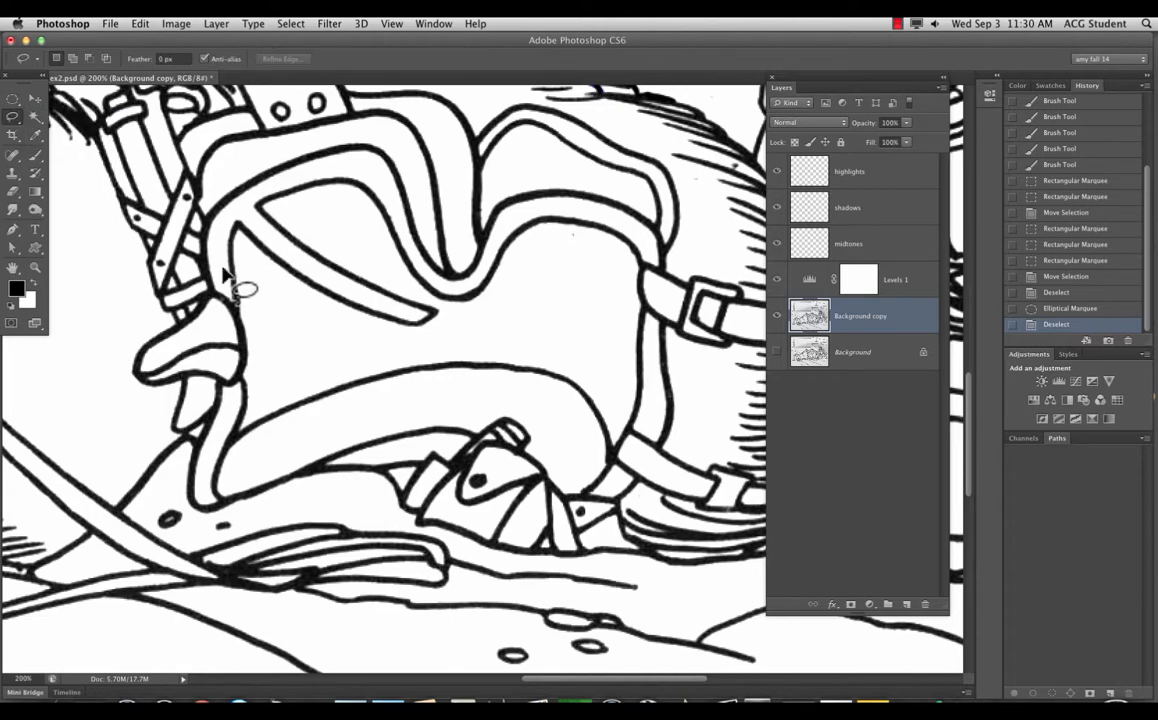
pyautogui.press('super+equal')
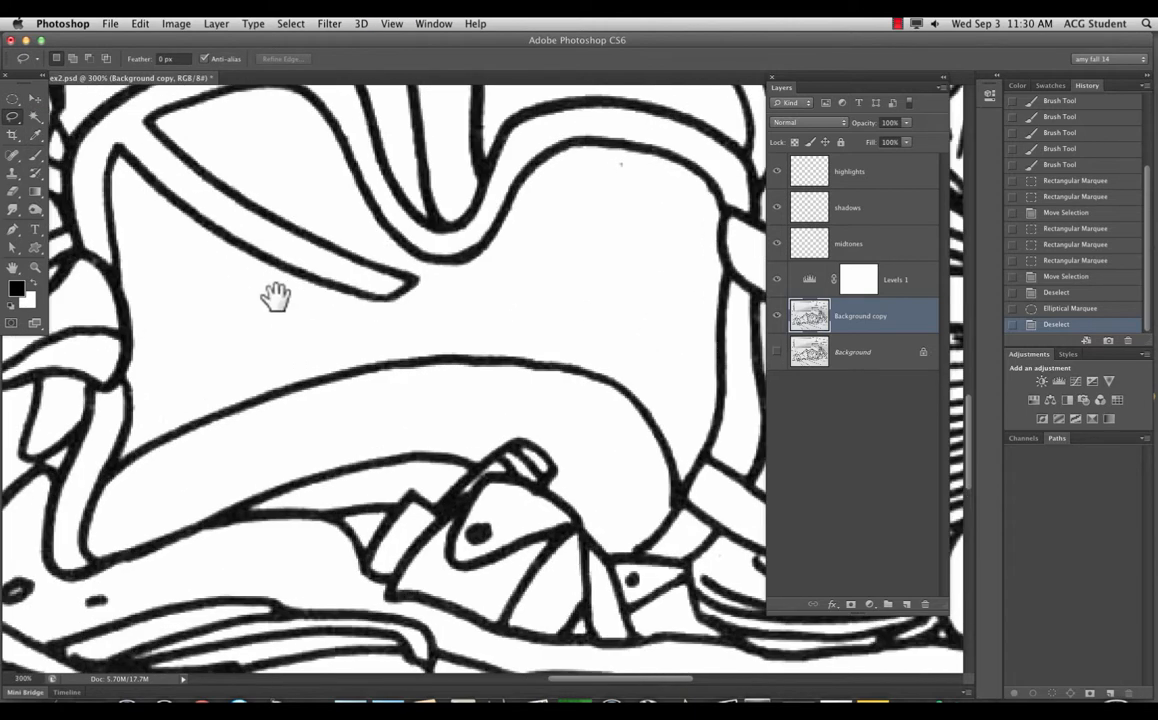
pyautogui.moveTo(251, 217)
pyautogui.mouseDown()
pyautogui.moveTo(313, 248)
pyautogui.moveTo(277, 173)
pyautogui.mouseUp()
pyautogui.moveTo(208, 205)
pyautogui.mouseDown()
pyautogui.moveTo(202, 314)
pyautogui.moveTo(217, 422)
pyautogui.moveTo(207, 491)
pyautogui.moveTo(447, 410)
pyautogui.moveTo(626, 400)
pyautogui.moveTo(706, 408)
pyautogui.moveTo(708, 425)
pyautogui.moveTo(580, 390)
pyautogui.moveTo(680, 413)
pyautogui.mouseUp()
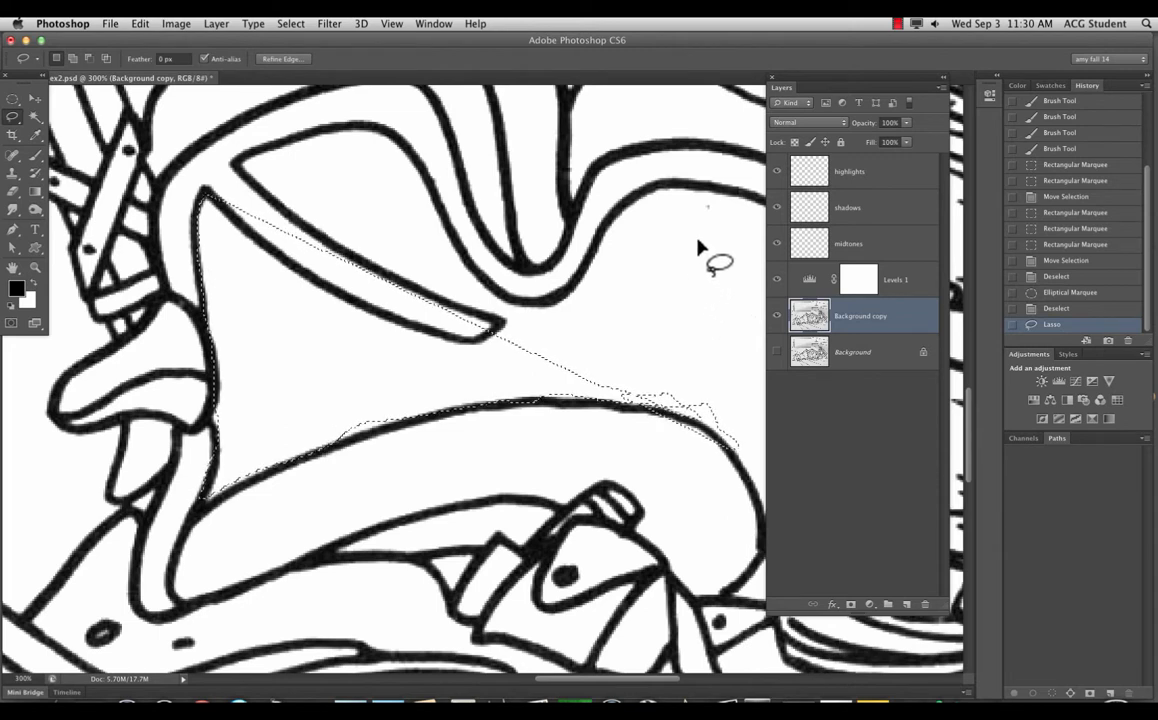
pyautogui.press('super+s')
pyautogui.press('super+d')
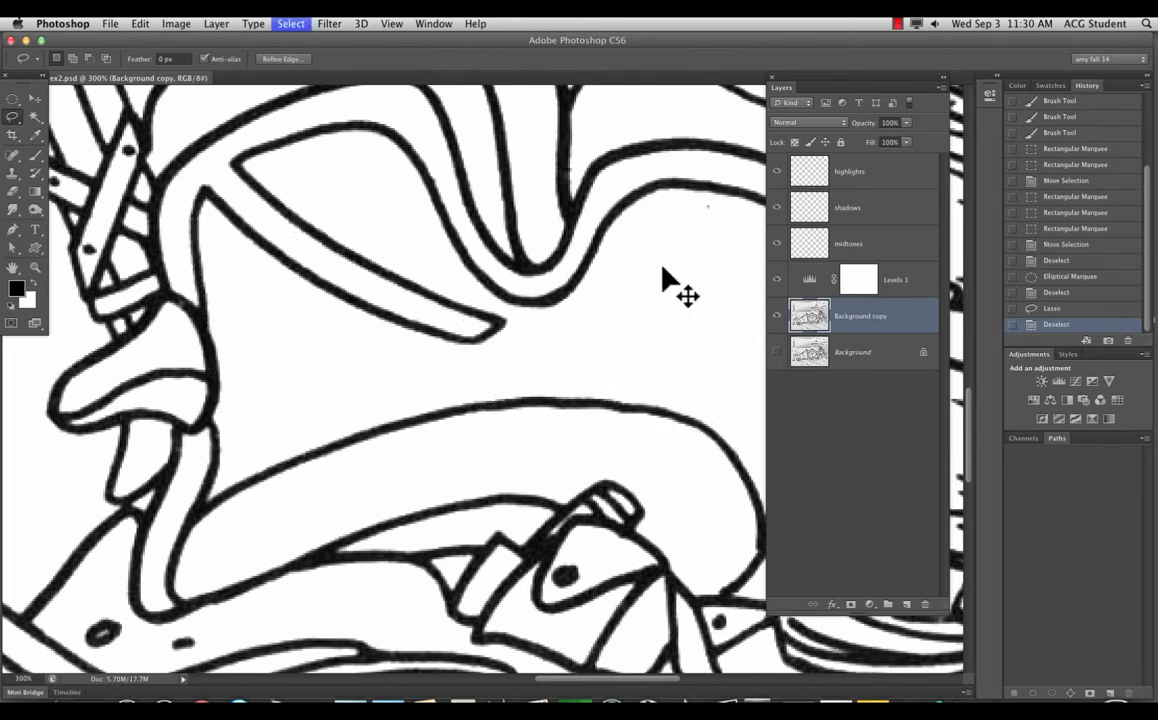
# Step: Select the bag's main front panel below the strap with the Quick Selection tool, using a reduced brush size
pyautogui.click(12, 117)
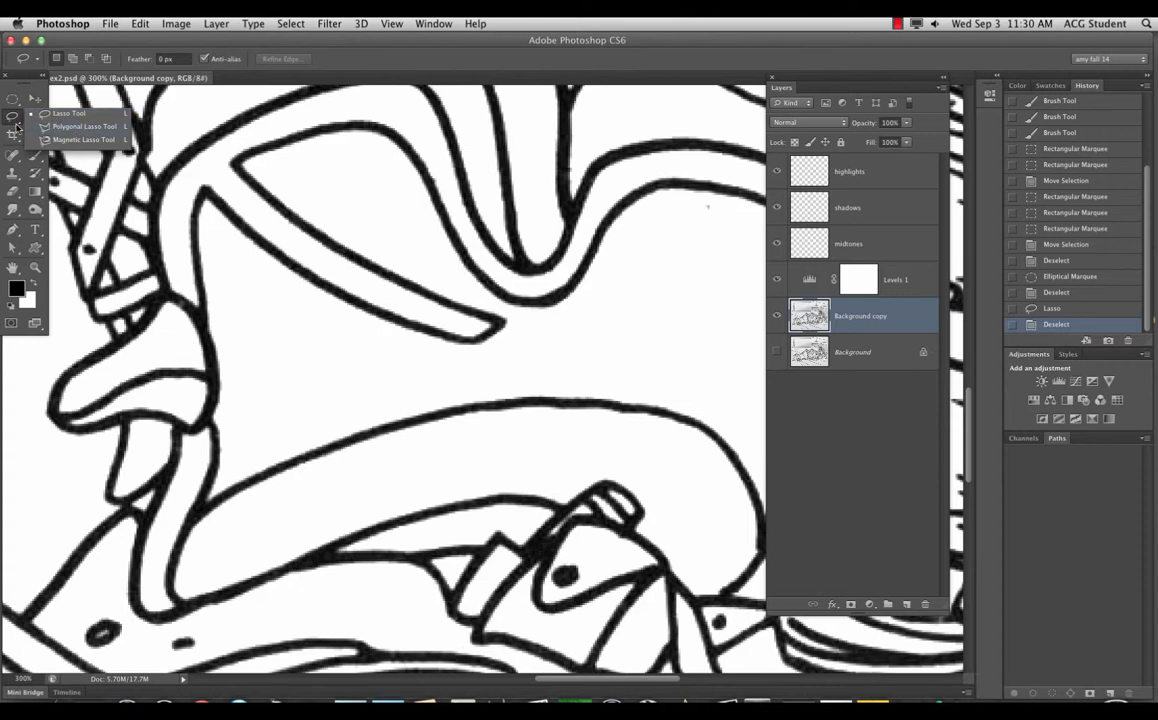
pyautogui.click(72, 131)
pyautogui.moveTo(35, 117); pyautogui.dragTo(72, 126)
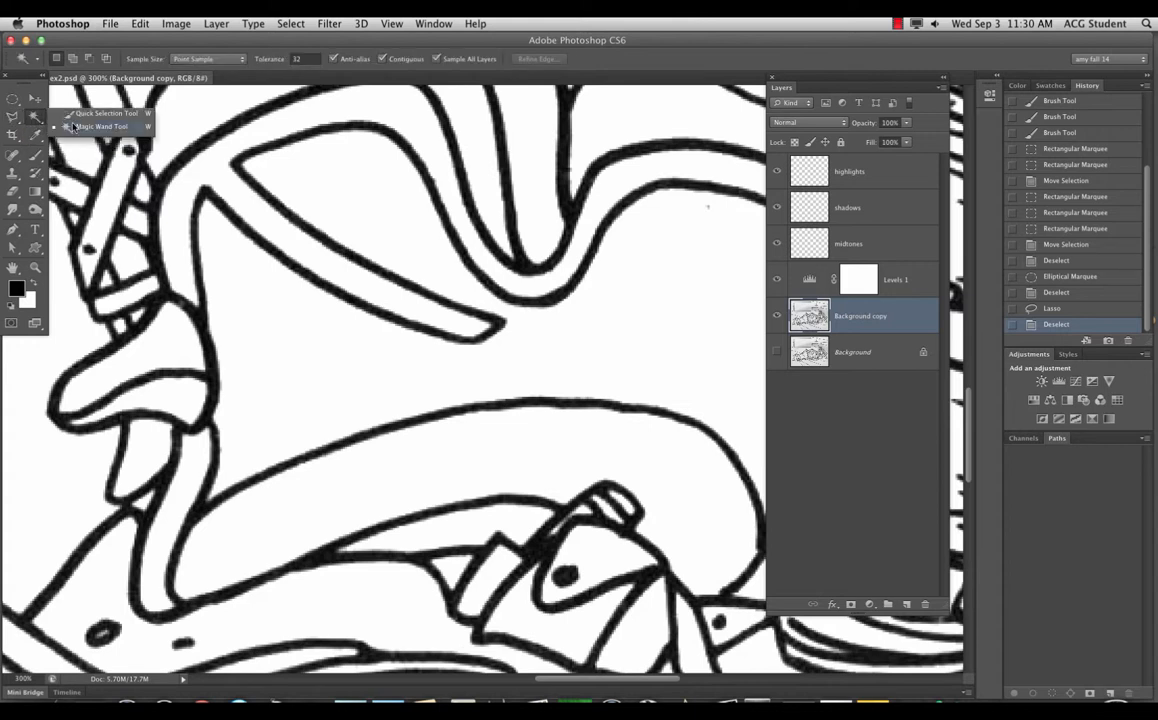
pyautogui.click(128, 116)
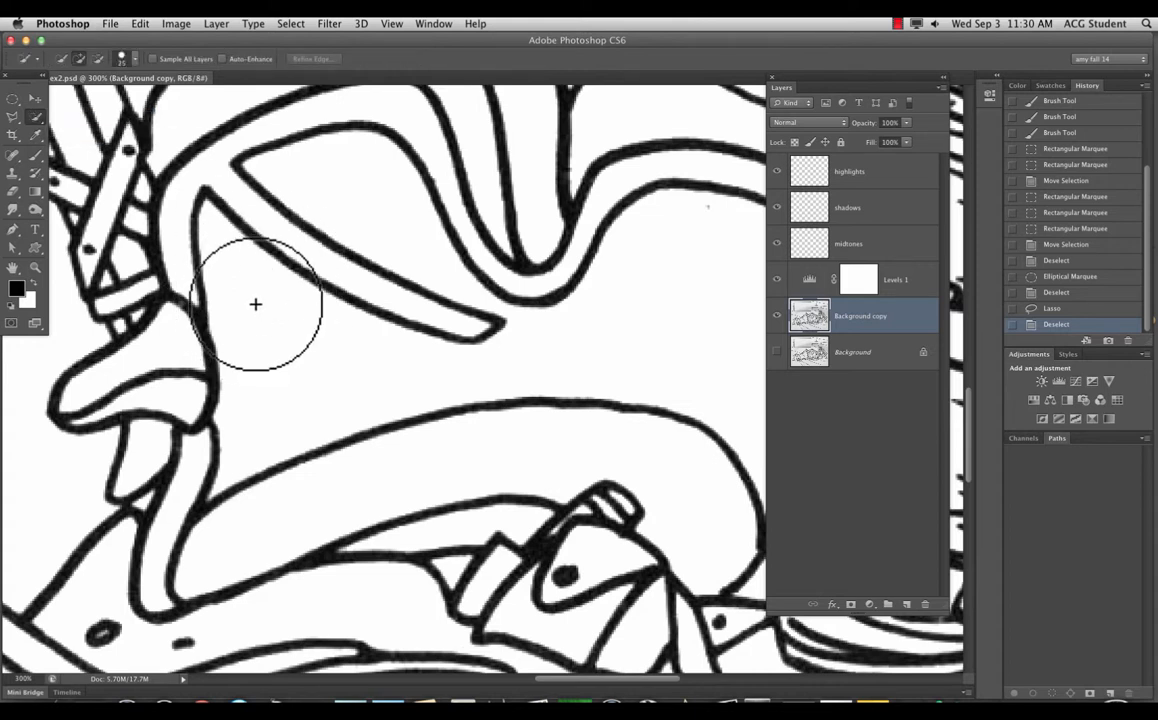
pyautogui.press('[')
pyautogui.press('[')
pyautogui.press('[')
pyautogui.press('[')
pyautogui.press('[')
pyautogui.moveTo(240, 277); pyautogui.dragTo(263, 328)
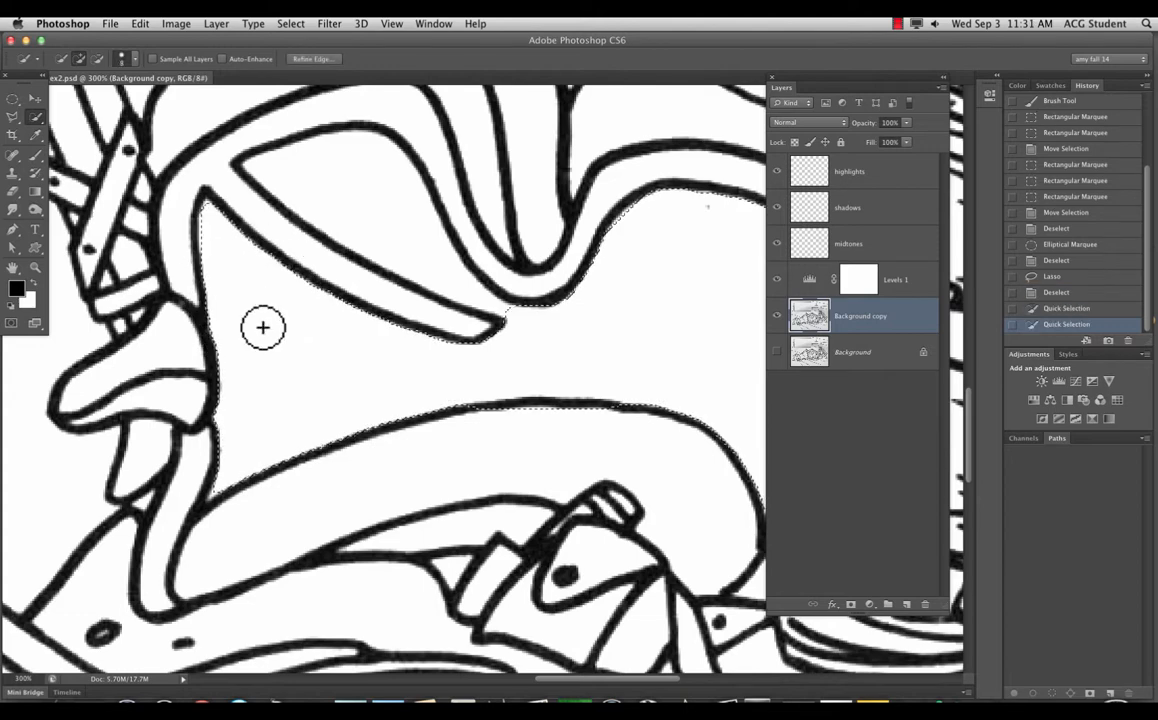
# Step: Add the bag area above the diagonal strap to the selection and clean up the selection edge along the lower curved band
pyautogui.press('space')
pyautogui.moveTo(569, 393); pyautogui.dragTo(120, 235)
pyautogui.press('space')
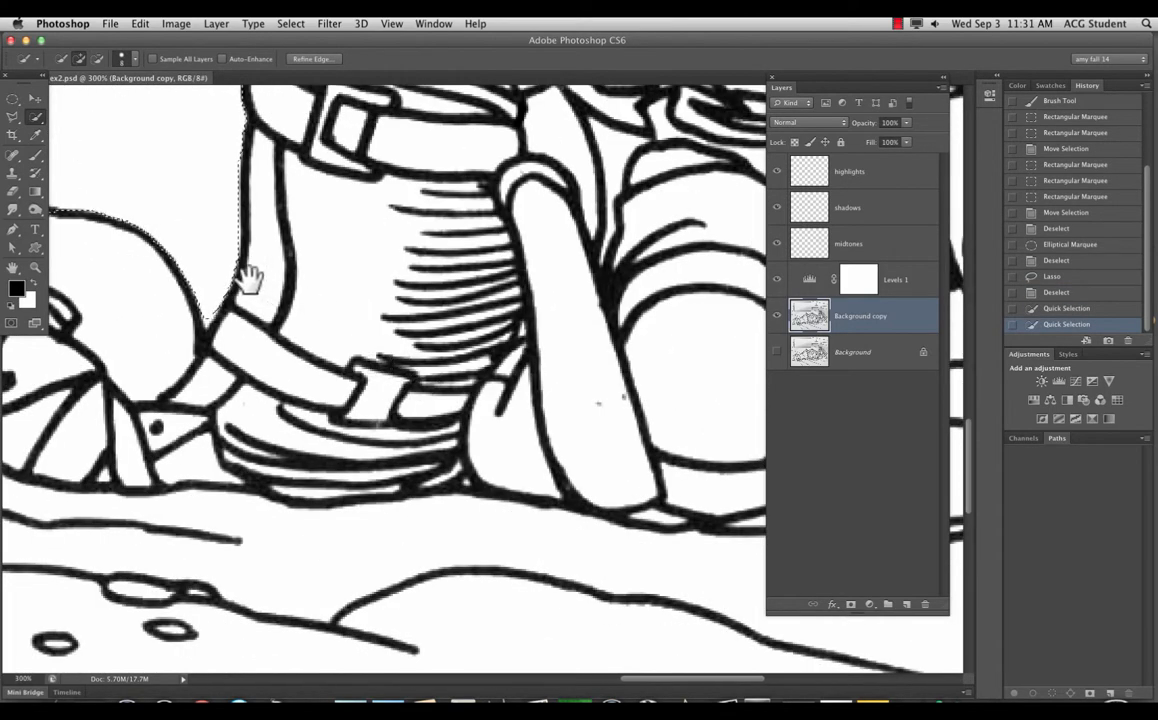
pyautogui.moveTo(250, 280)
pyautogui.mouseDown()
pyautogui.moveTo(574, 481)
pyautogui.moveTo(657, 473)
pyautogui.mouseUp()
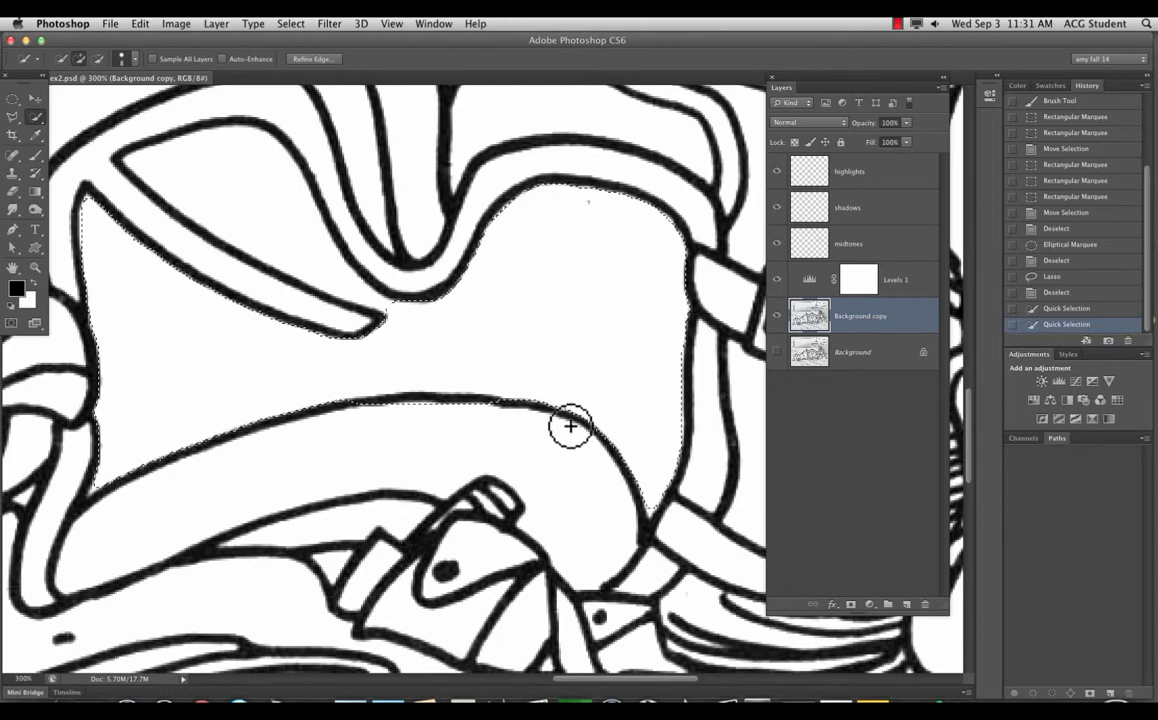
pyautogui.press('super+minus')
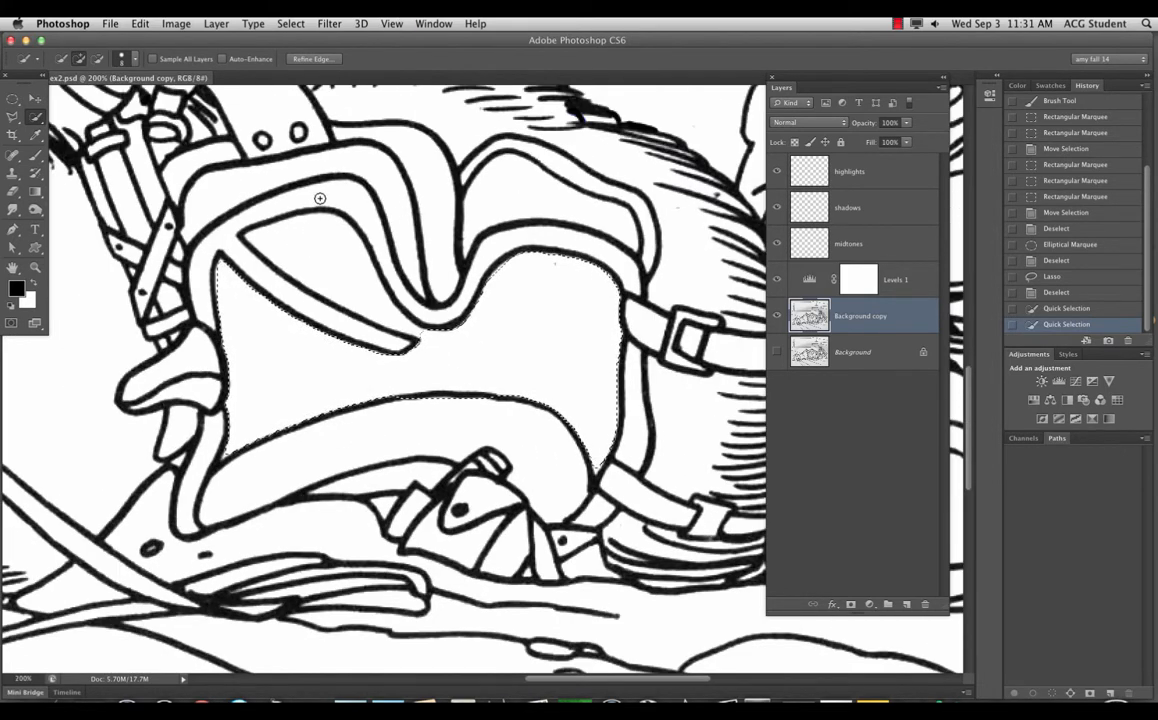
pyautogui.moveTo(334, 261); pyautogui.dragTo(359, 380)
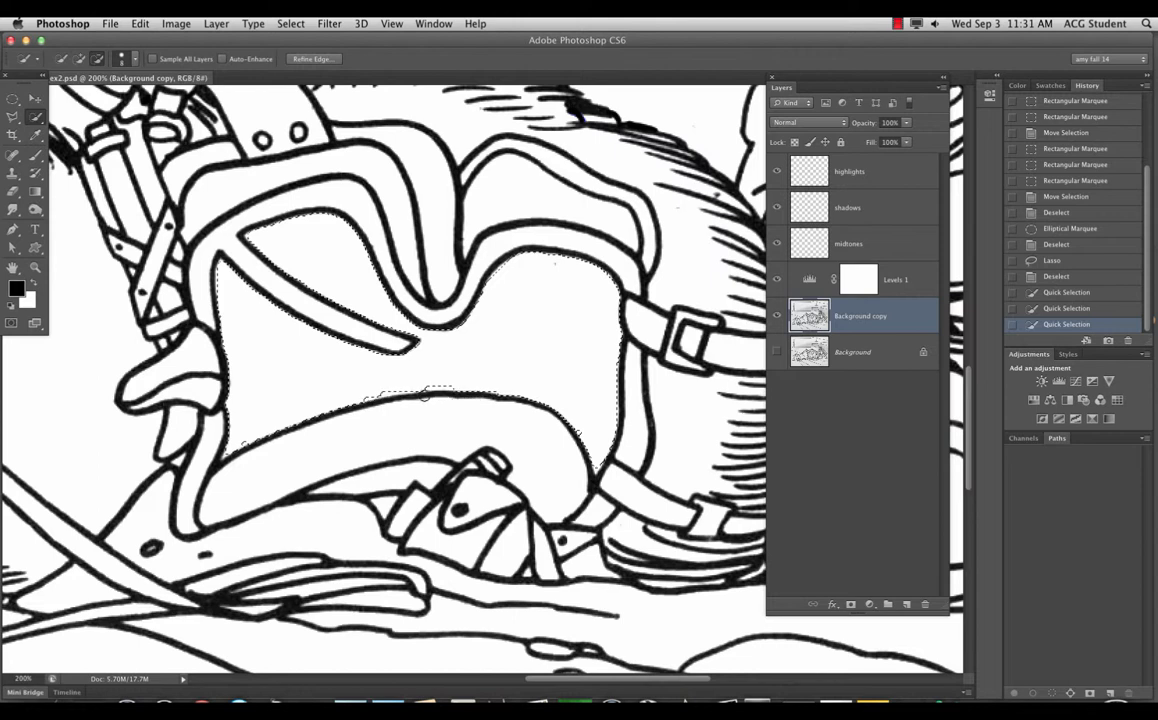
pyautogui.moveTo(326, 451); pyautogui.dragTo(344, 406)
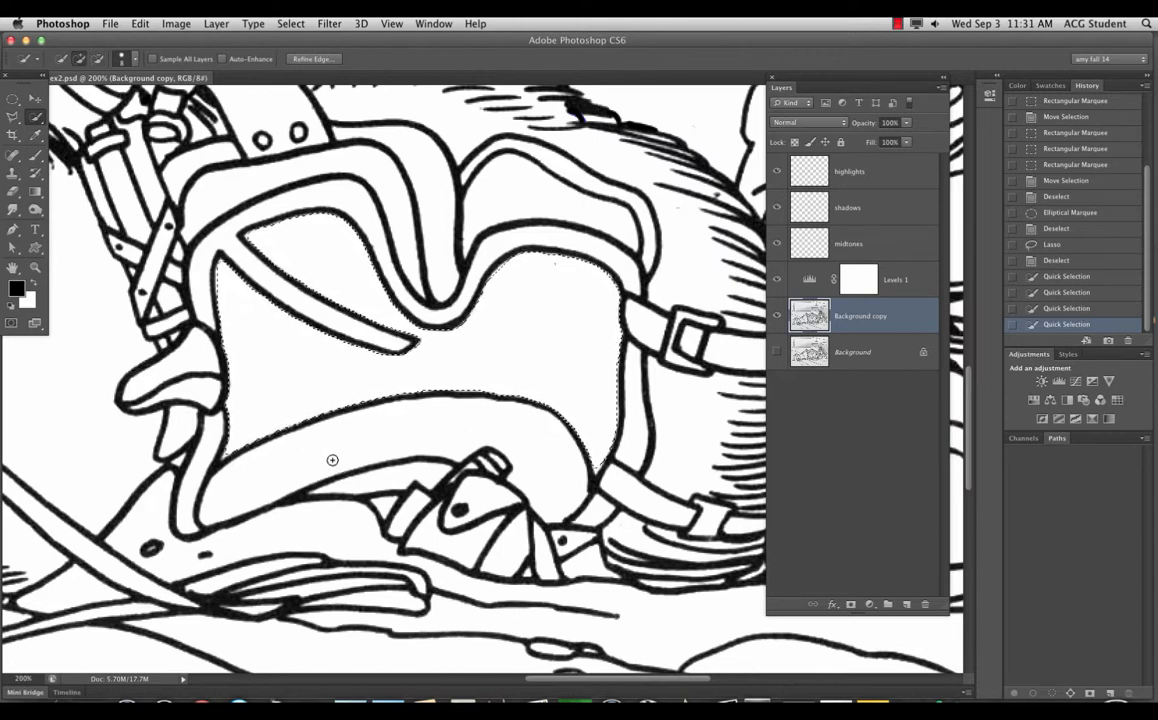
# Step: Clear the current selection and select the bag's front panel above and below the diagonal strap with the Magic Wand tool
pyautogui.press('super+d')
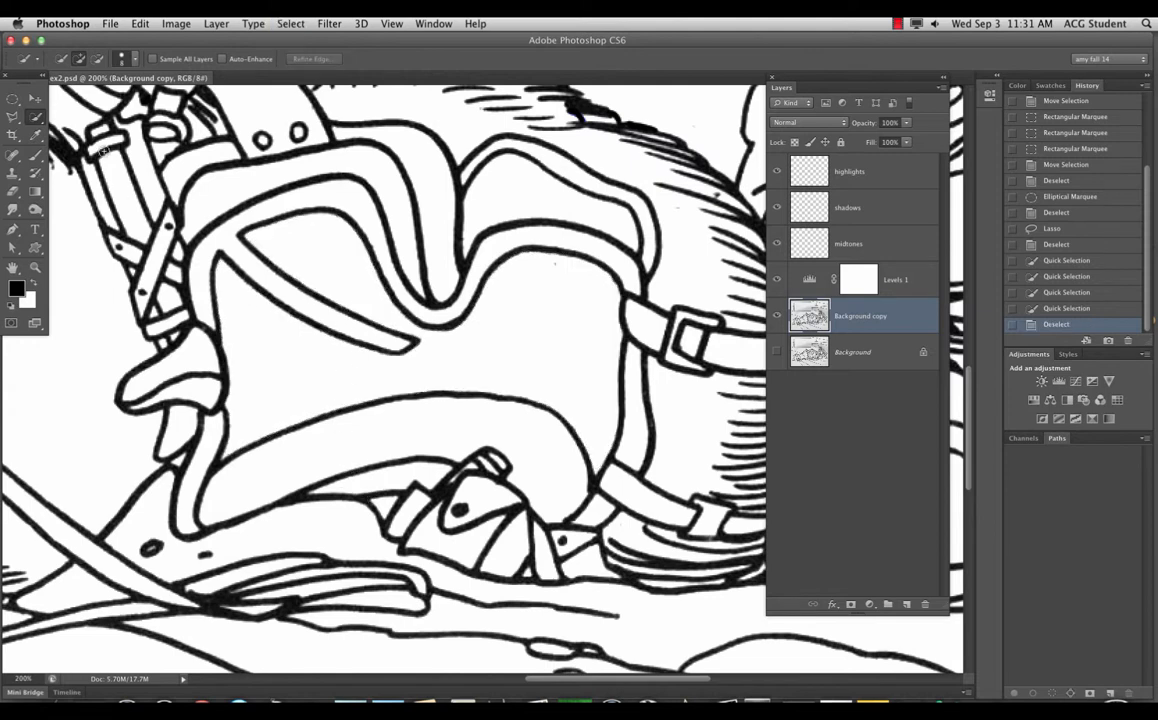
pyautogui.click(37, 119)
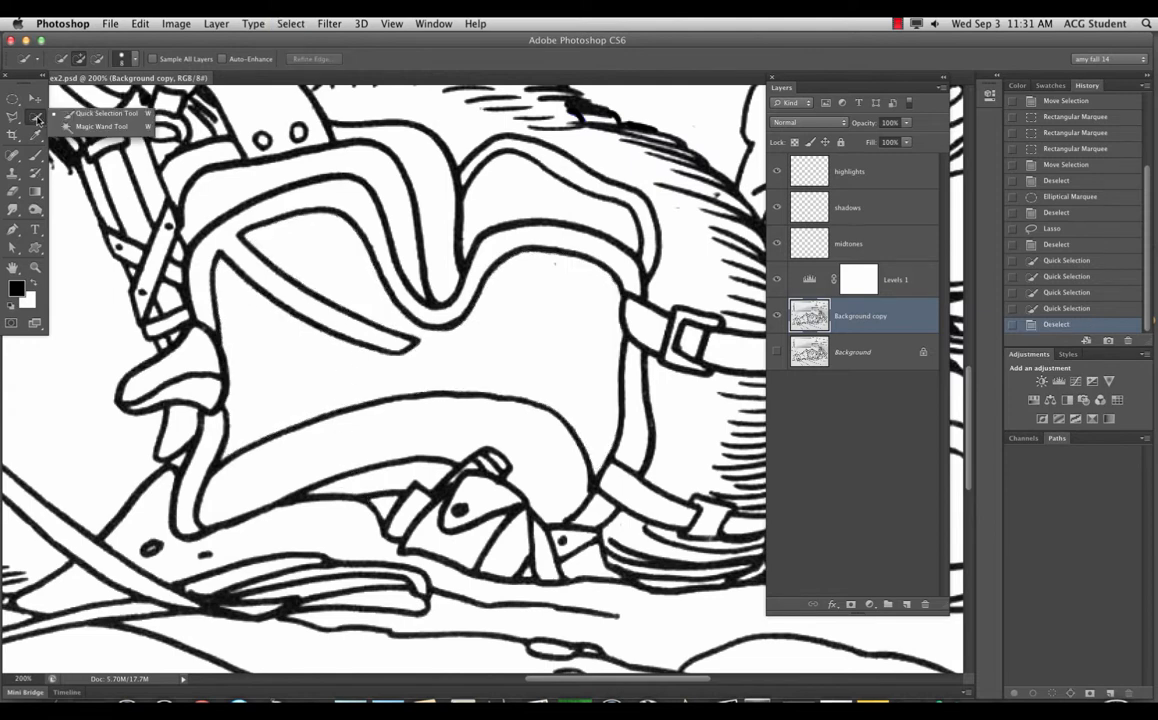
pyautogui.click(100, 127)
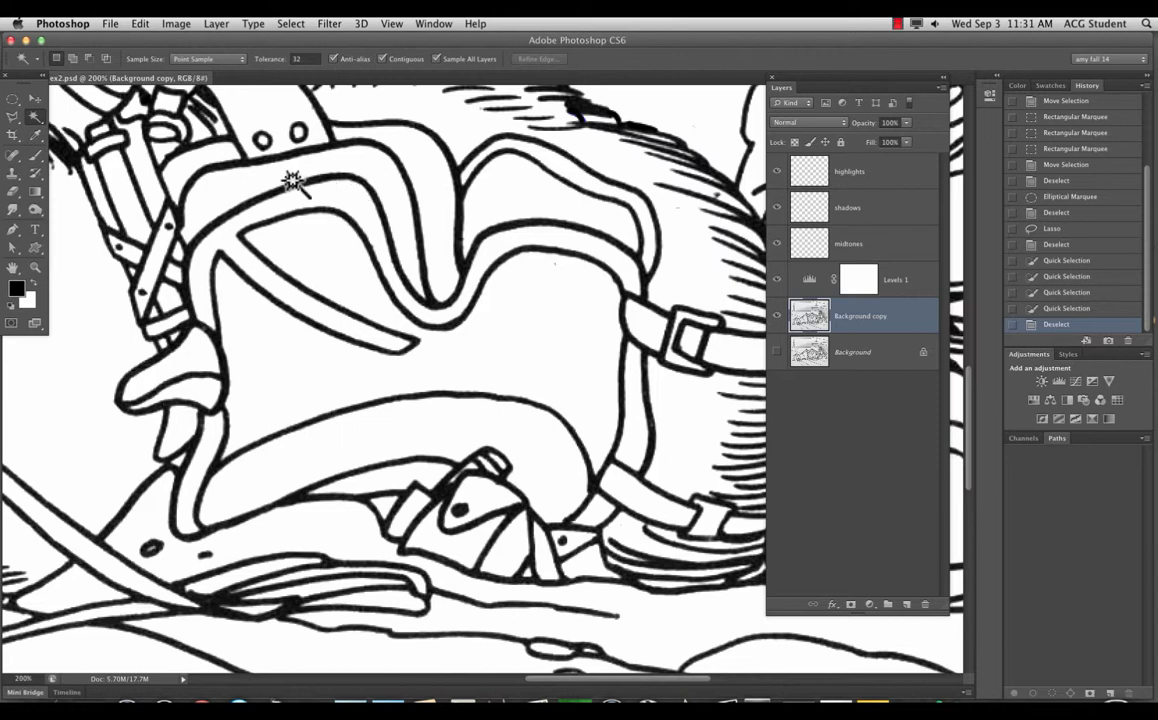
pyautogui.click(316, 253)
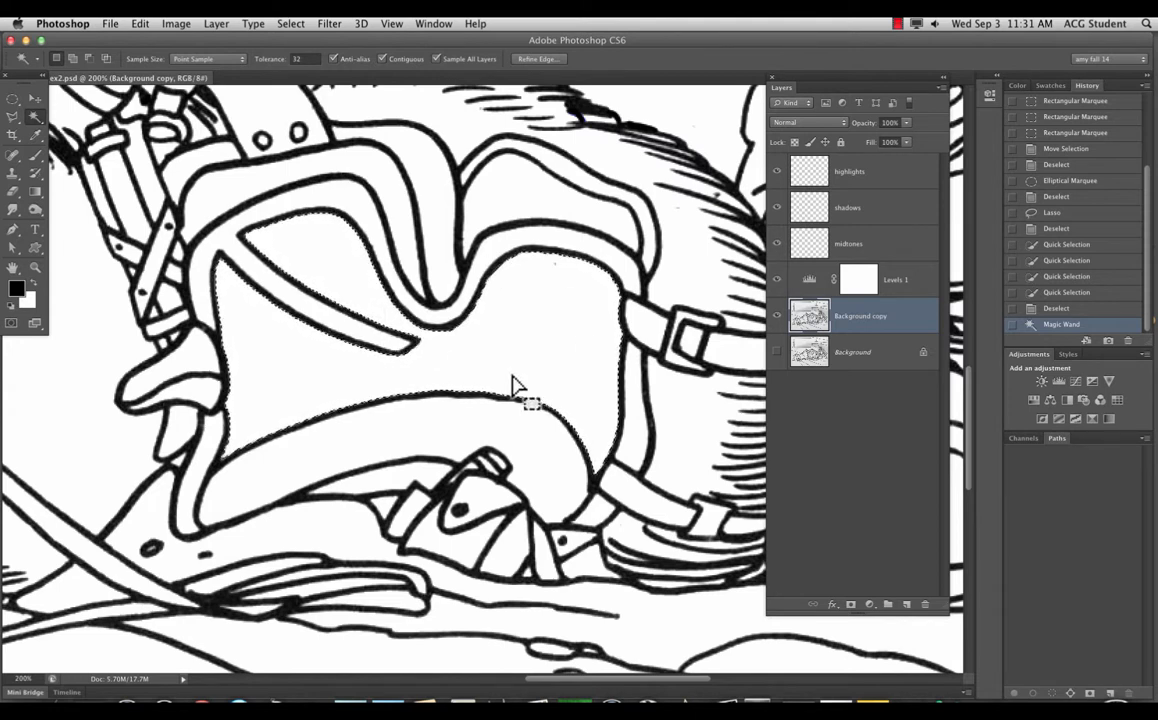
# Step: Make the midtones layer active and set the foreground color to a dark red
pyautogui.click(820, 240)
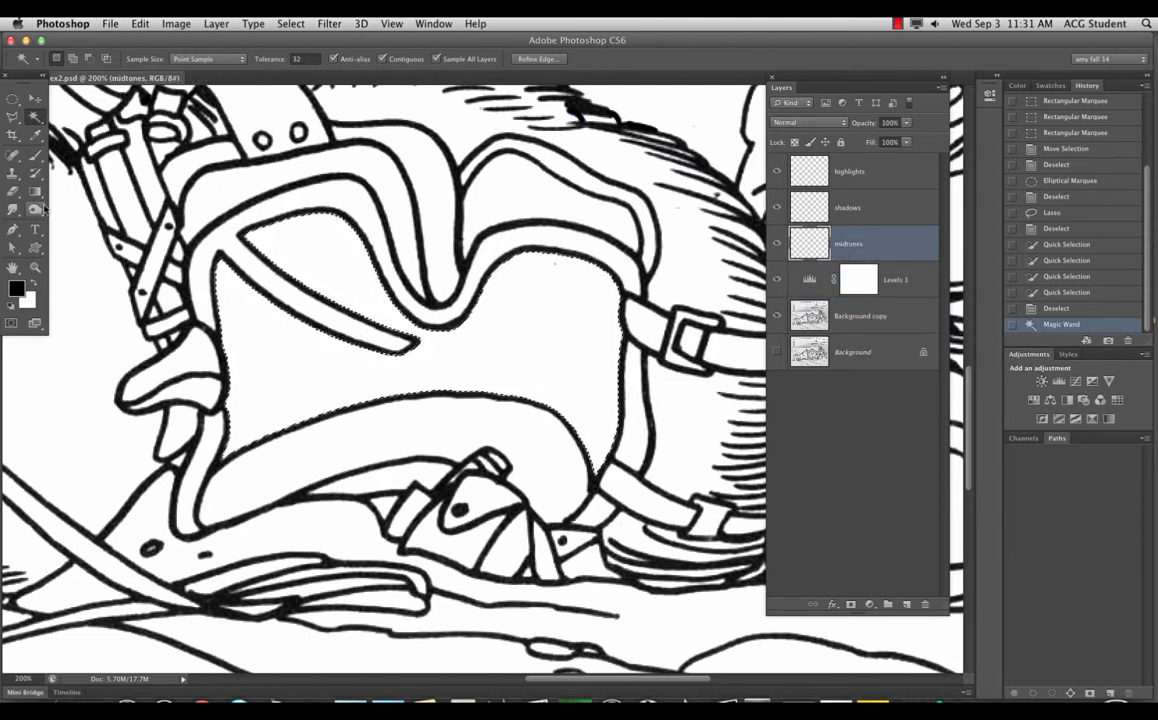
pyautogui.click(18, 290)
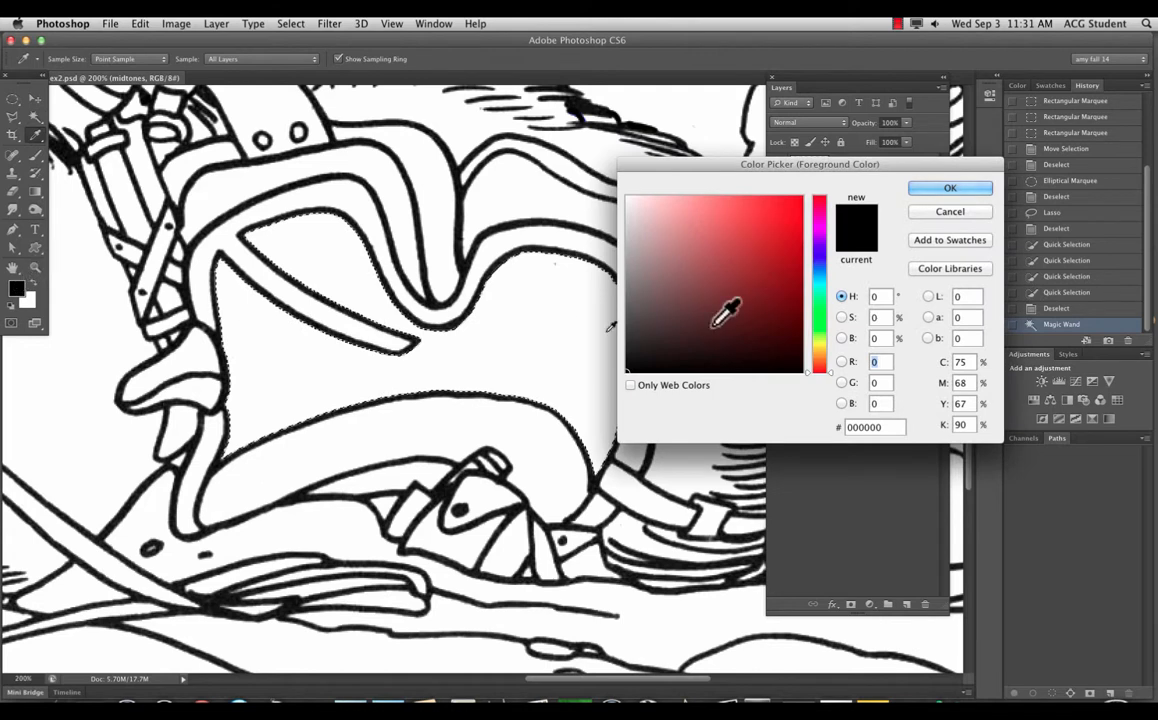
pyautogui.click(679, 316)
pyautogui.moveTo(681, 316); pyautogui.dragTo(744, 318)
pyautogui.click(945, 189)
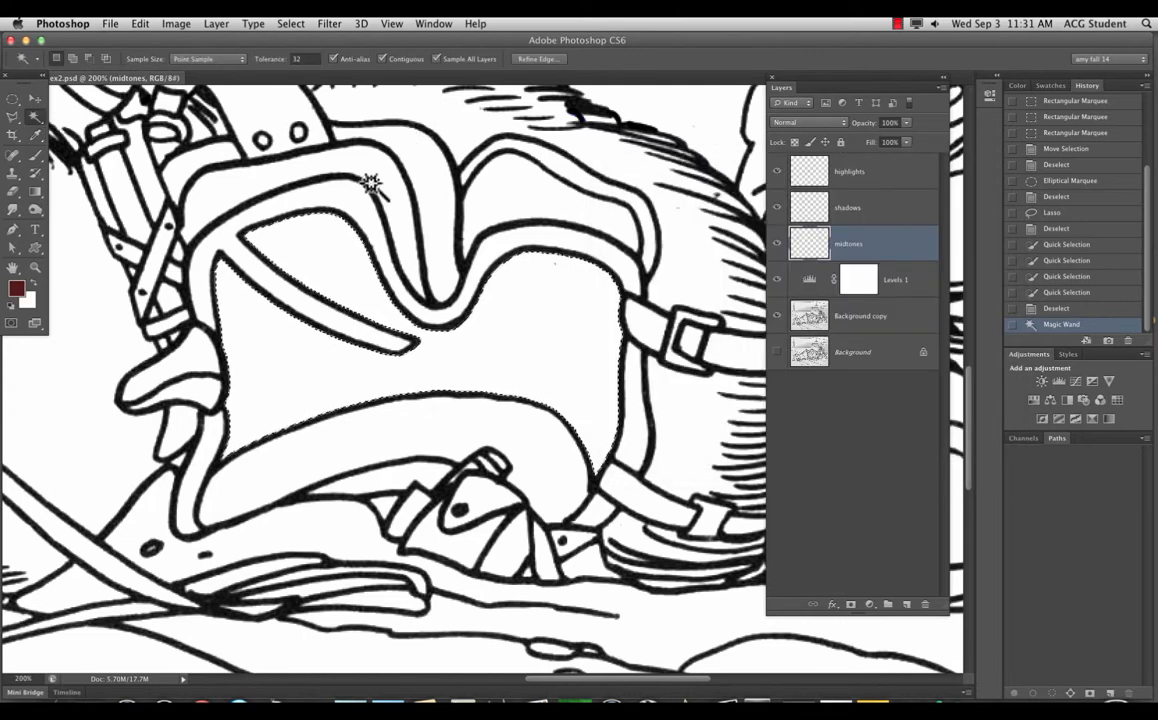
# Step: Paint the selected front panel areas of the bag dark red with an enlarged Brush, then clear the selection
pyautogui.press('b')
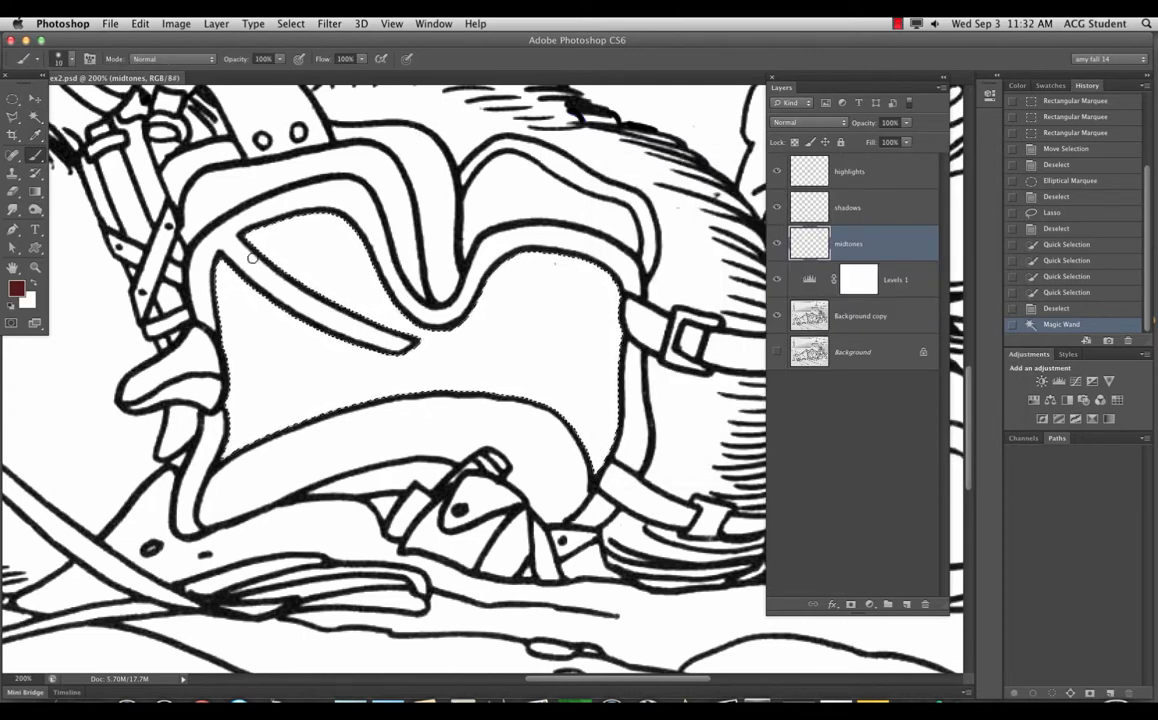
pyautogui.moveTo(318, 205)
pyautogui.mouseDown()
pyautogui.moveTo(271, 357)
pyautogui.moveTo(225, 418)
pyautogui.moveTo(235, 445)
pyautogui.moveTo(257, 423)
pyautogui.moveTo(320, 408)
pyautogui.moveTo(516, 399)
pyautogui.moveTo(441, 380)
pyautogui.moveTo(443, 408)
pyautogui.moveTo(618, 458)
pyautogui.moveTo(585, 460)
pyautogui.moveTo(600, 370)
pyautogui.moveTo(635, 348)
pyautogui.moveTo(620, 420)
pyautogui.moveTo(570, 393)
pyautogui.moveTo(513, 262)
pyautogui.moveTo(623, 252)
pyautogui.moveTo(570, 250)
pyautogui.moveTo(553, 294)
pyautogui.moveTo(503, 344)
pyautogui.moveTo(385, 350)
pyautogui.moveTo(400, 352)
pyautogui.moveTo(309, 312)
pyautogui.moveTo(270, 241)
pyautogui.moveTo(287, 209)
pyautogui.moveTo(331, 256)
pyautogui.moveTo(221, 298)
pyautogui.moveTo(244, 375)
pyautogui.moveTo(233, 412)
pyautogui.moveTo(435, 387)
pyautogui.moveTo(561, 414)
pyautogui.moveTo(497, 311)
pyautogui.moveTo(727, 332)
pyautogui.mouseUp()
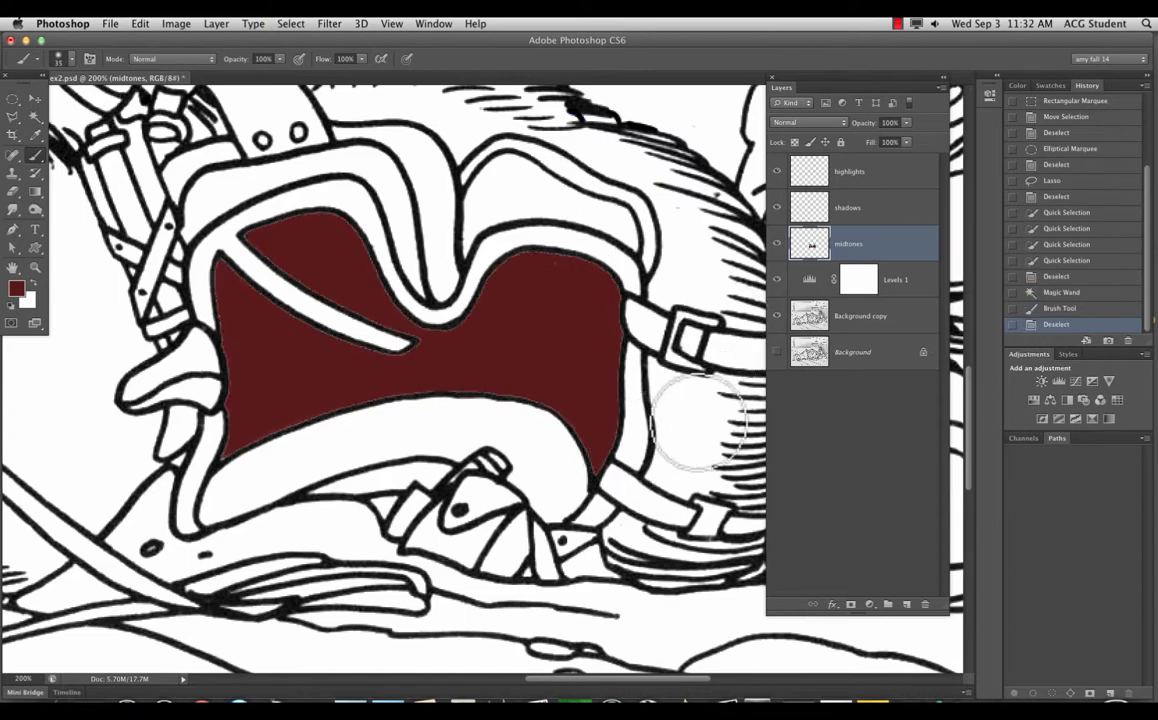
pyautogui.hotkey('ctrl', 'd')
pyautogui.click(777, 352)
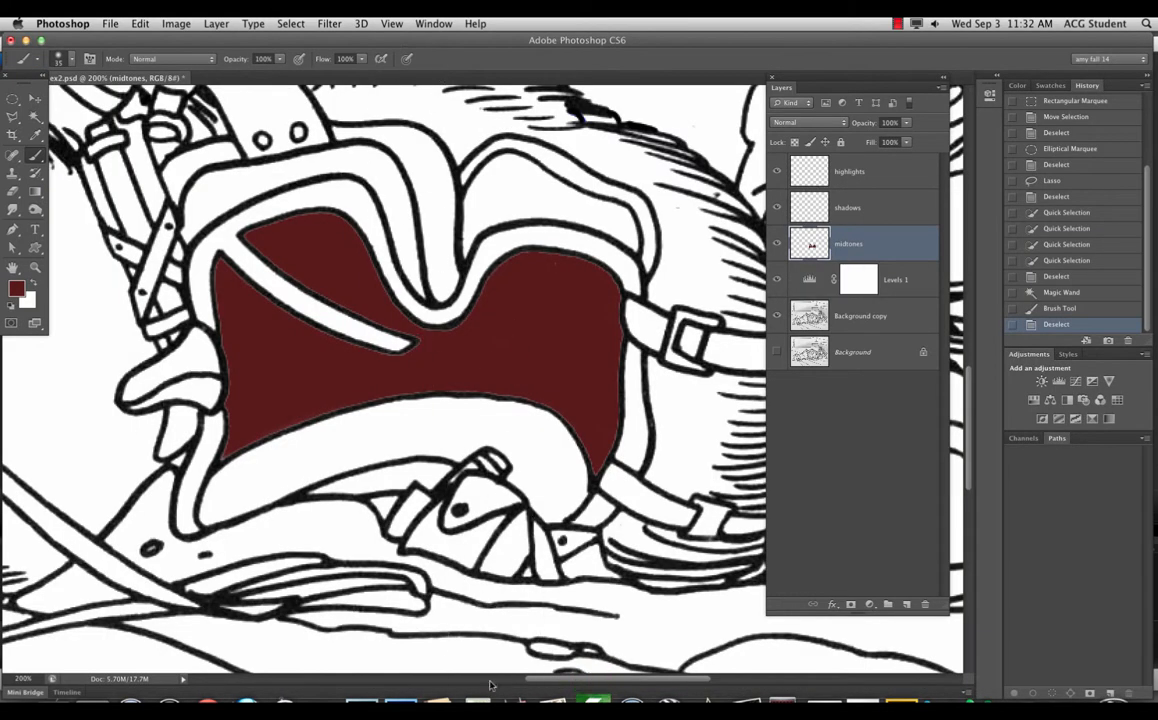
pyautogui.click(594, 704)
pyautogui.click(685, 121)
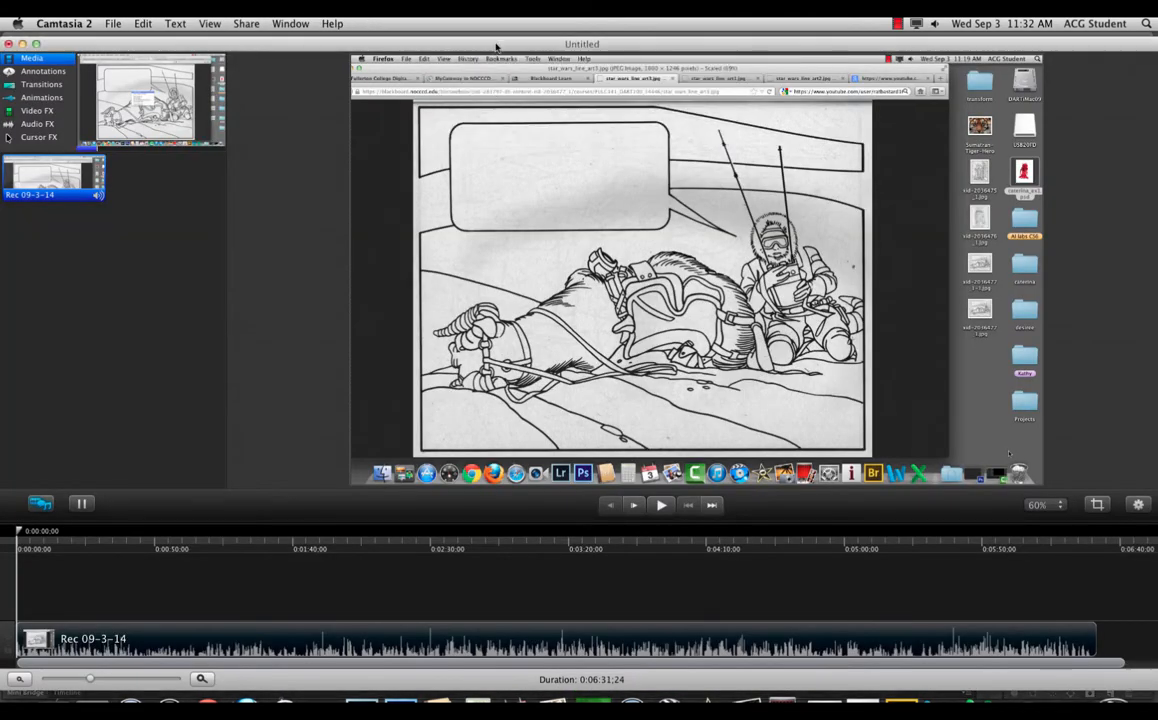
pyautogui.moveTo(496, 44); pyautogui.dragTo(514, 678)
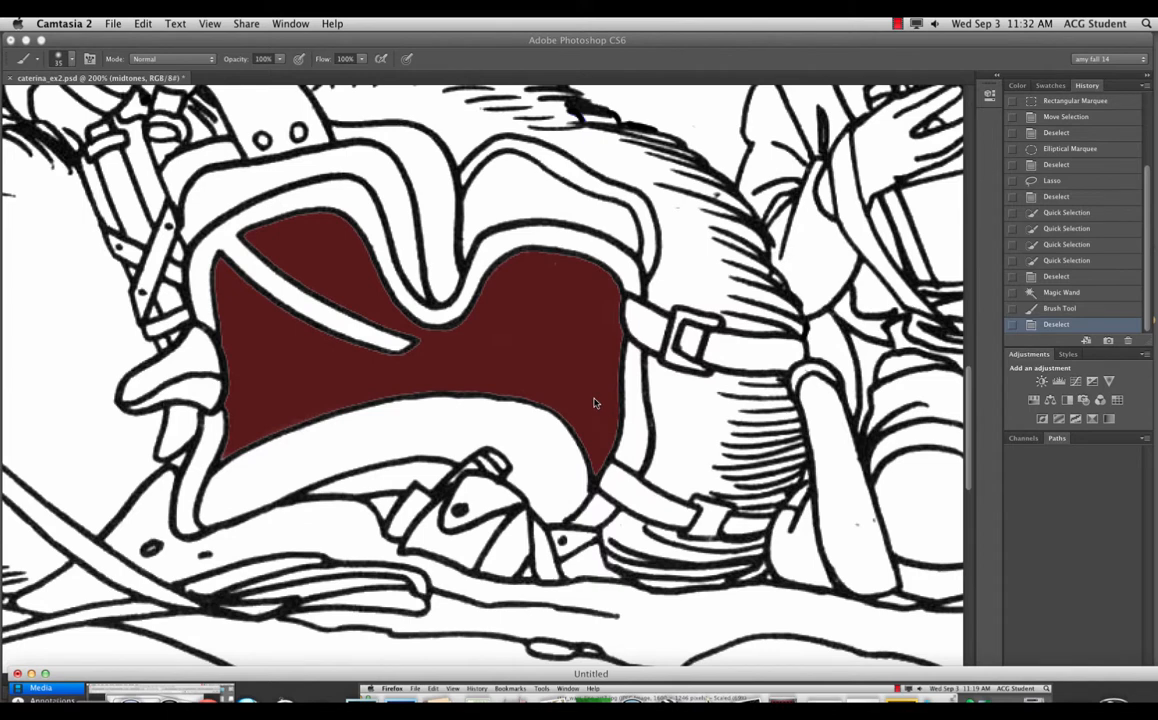
pyautogui.click(594, 403)
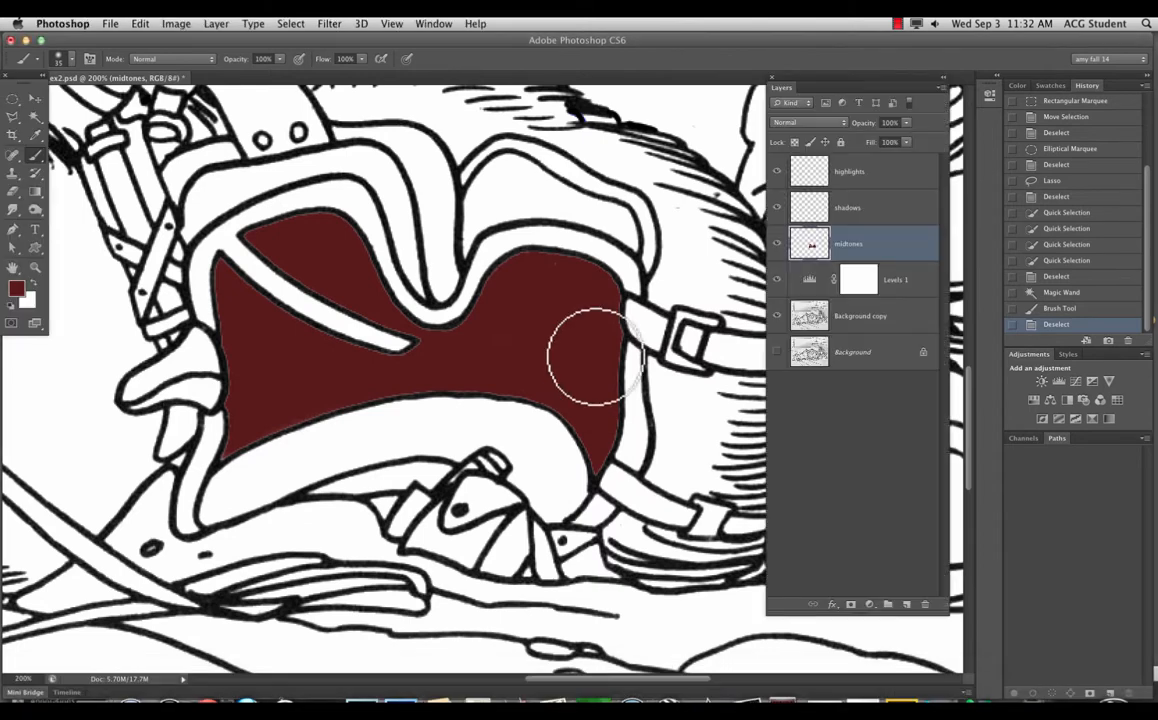
# Step: Select the bag's diagonal strap and all sections of its outer trim together with the Magic Wand tool
pyautogui.click(35, 117)
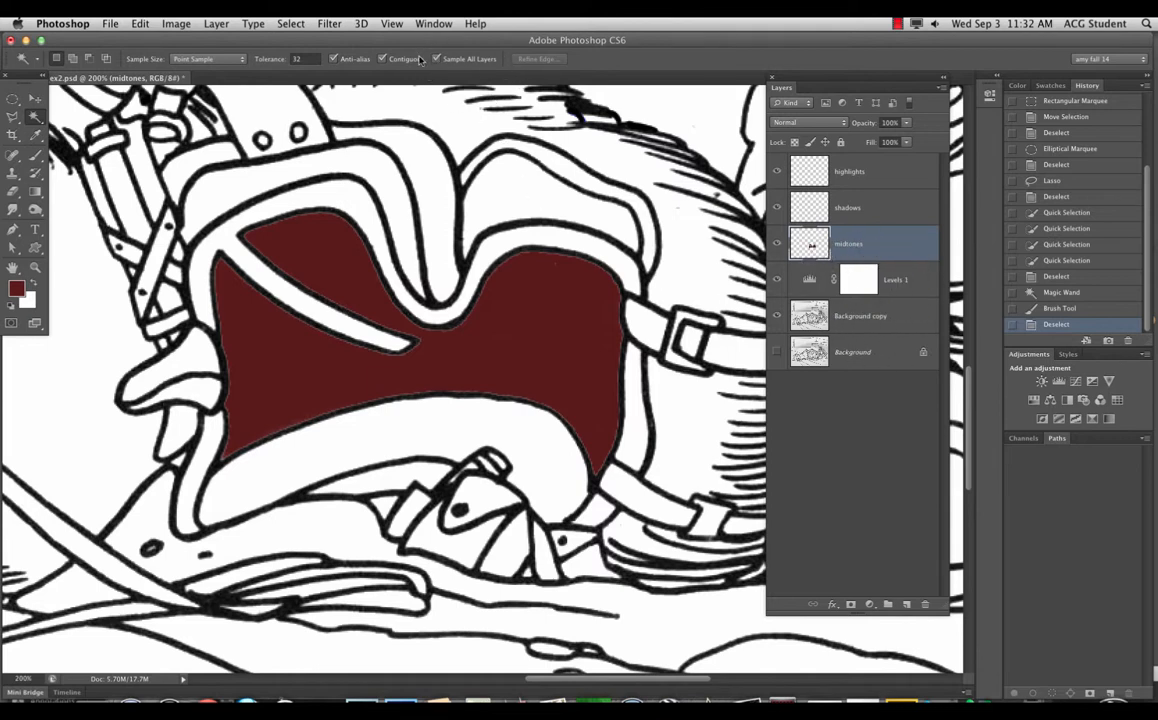
pyautogui.click(506, 249)
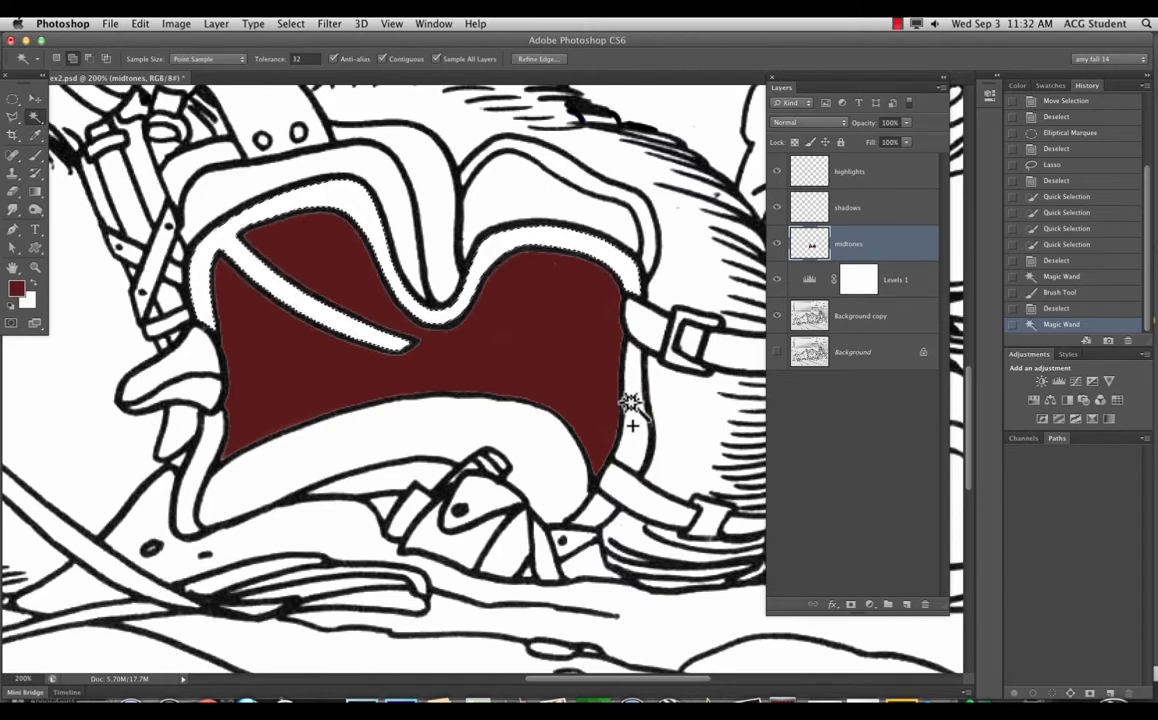
pyautogui.click(633, 430)
pyautogui.click(589, 512)
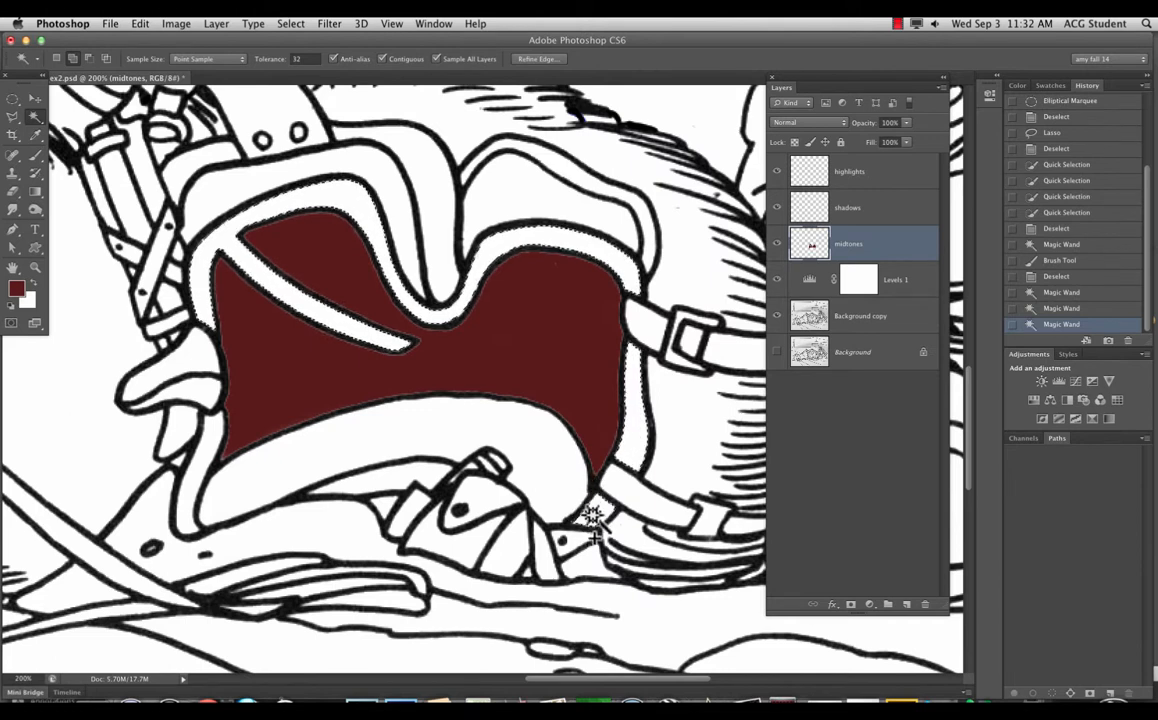
pyautogui.click(202, 448)
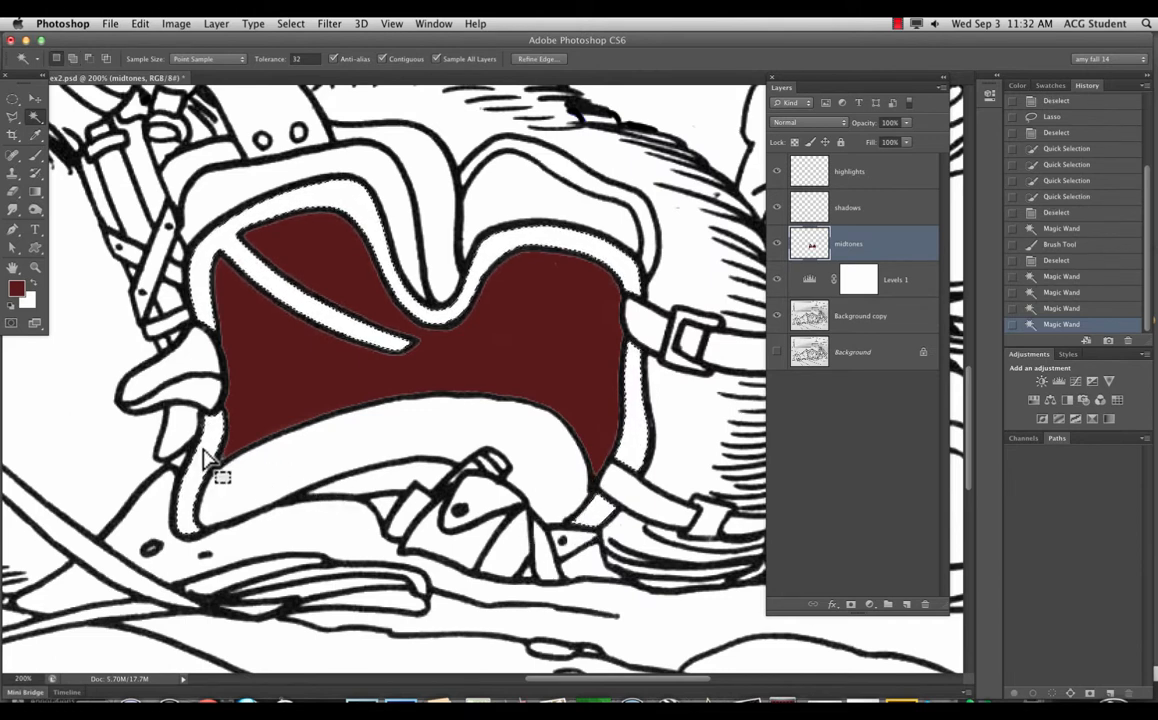
# Step: Set the foreground color to a brighter red for the bag's trim
pyautogui.click(15, 288)
pyautogui.moveTo(721, 318); pyautogui.dragTo(769, 298)
pyautogui.click(945, 188)
pyautogui.press('c')
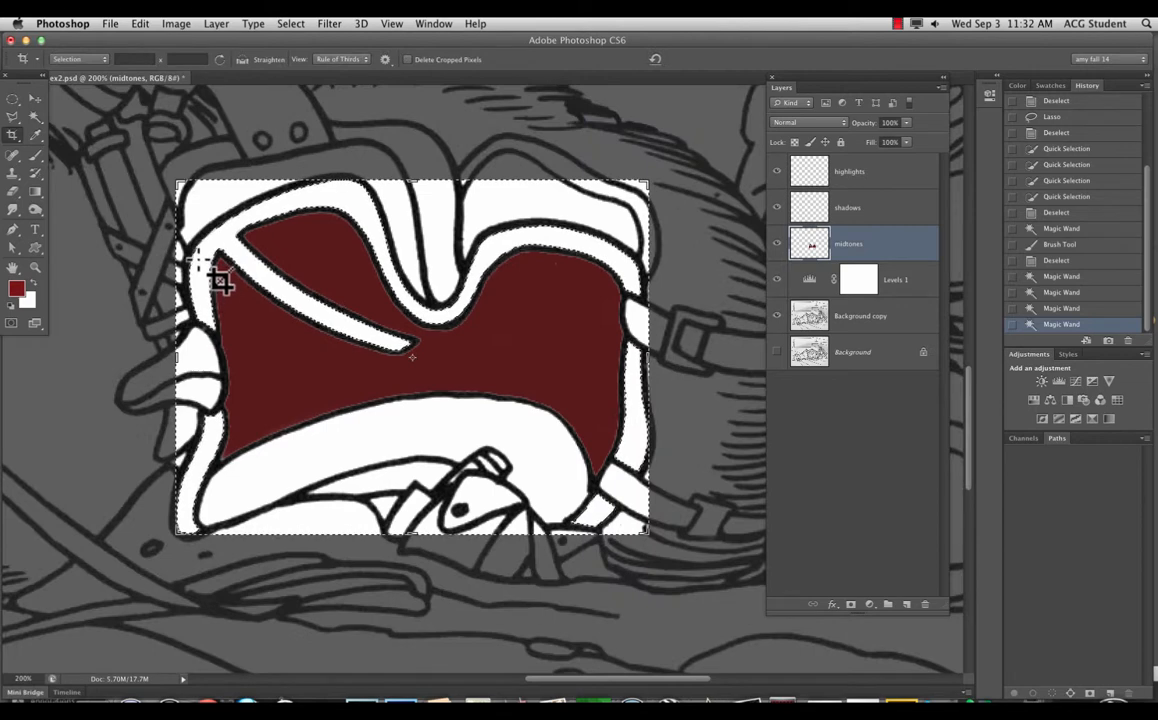
pyautogui.press('Escape')
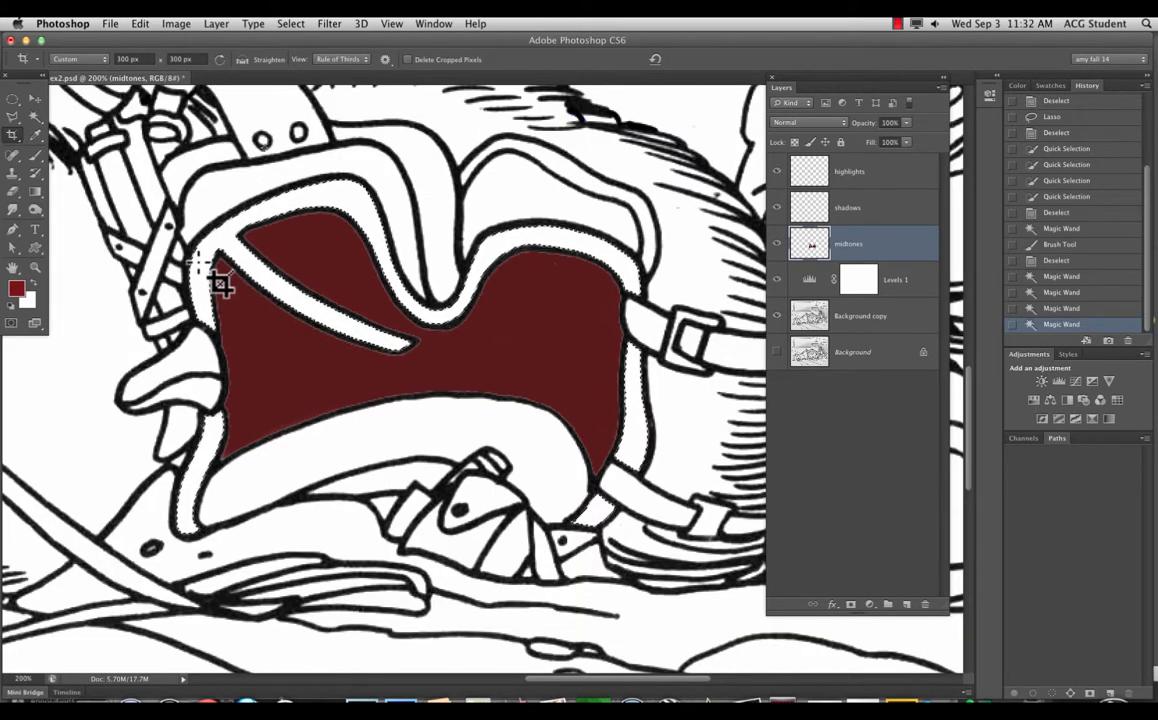
# Step: Paint the selected strap and trim sections of the bag with the brighter red, then clear the selection
pyautogui.press('b')
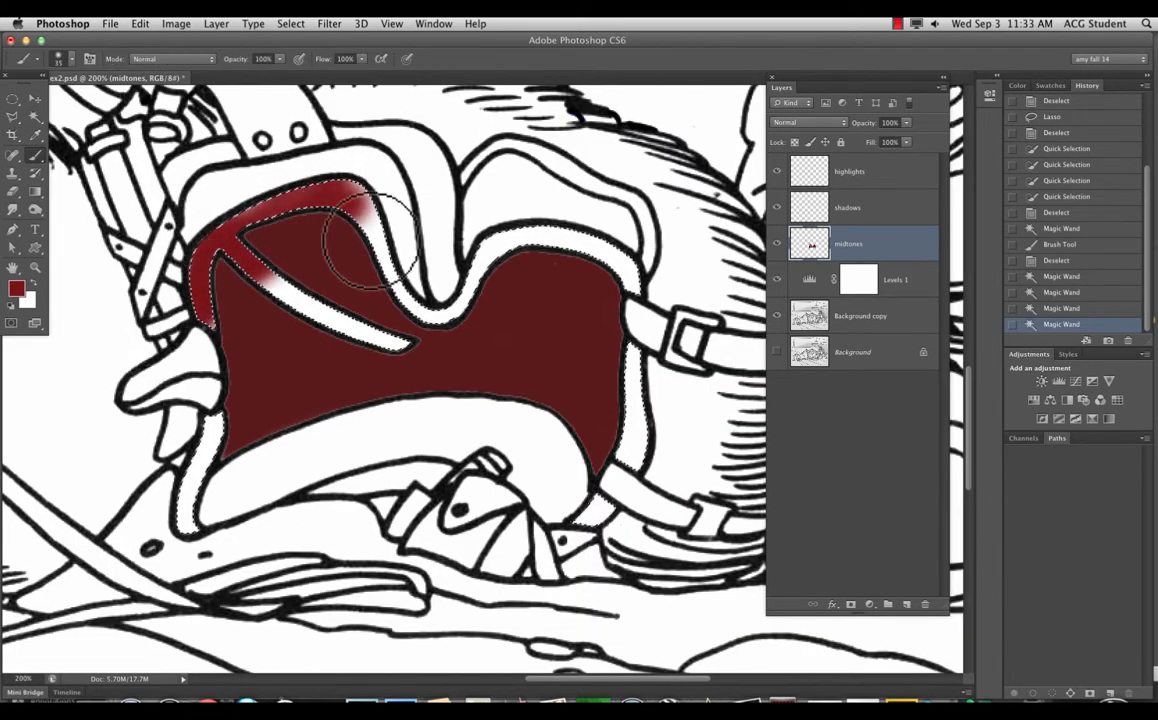
pyautogui.moveTo(370, 240)
pyautogui.mouseDown()
pyautogui.moveTo(250, 332)
pyautogui.moveTo(533, 283)
pyautogui.moveTo(430, 305)
pyautogui.moveTo(466, 210)
pyautogui.moveTo(636, 245)
pyautogui.moveTo(580, 418)
pyautogui.moveTo(633, 437)
pyautogui.moveTo(638, 470)
pyautogui.moveTo(623, 495)
pyautogui.moveTo(640, 468)
pyautogui.moveTo(590, 530)
pyautogui.mouseUp()
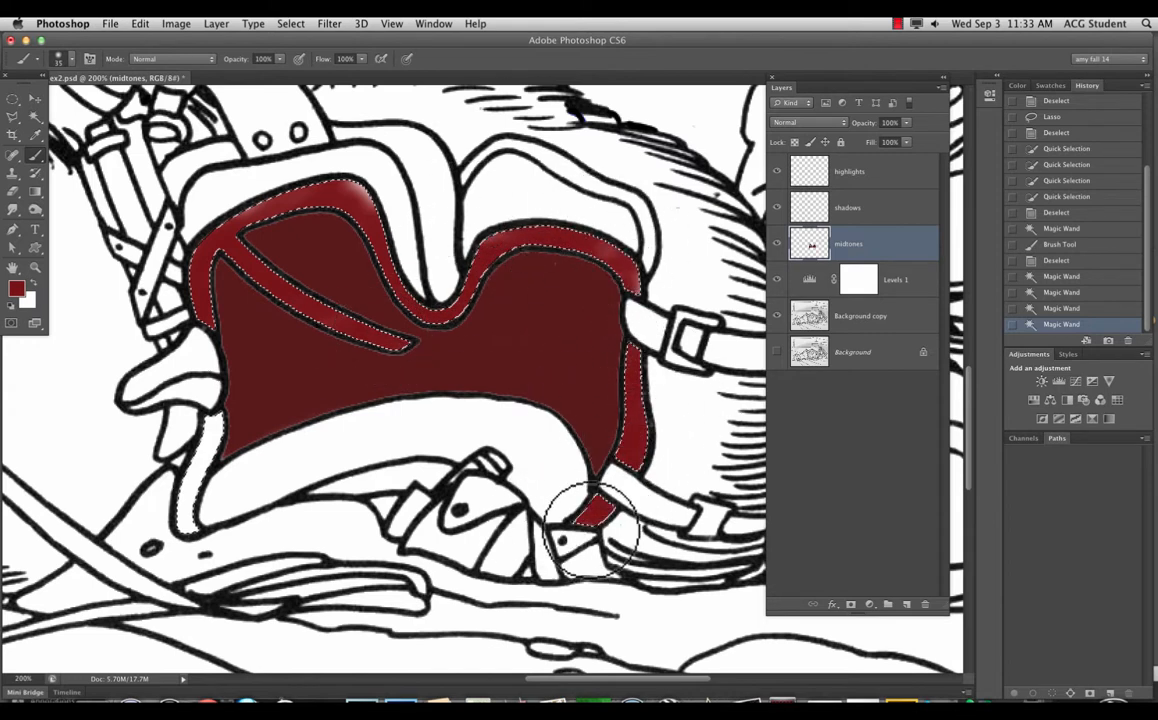
pyautogui.moveTo(191, 308)
pyautogui.mouseDown()
pyautogui.moveTo(163, 531)
pyautogui.moveTo(178, 440)
pyautogui.mouseUp()
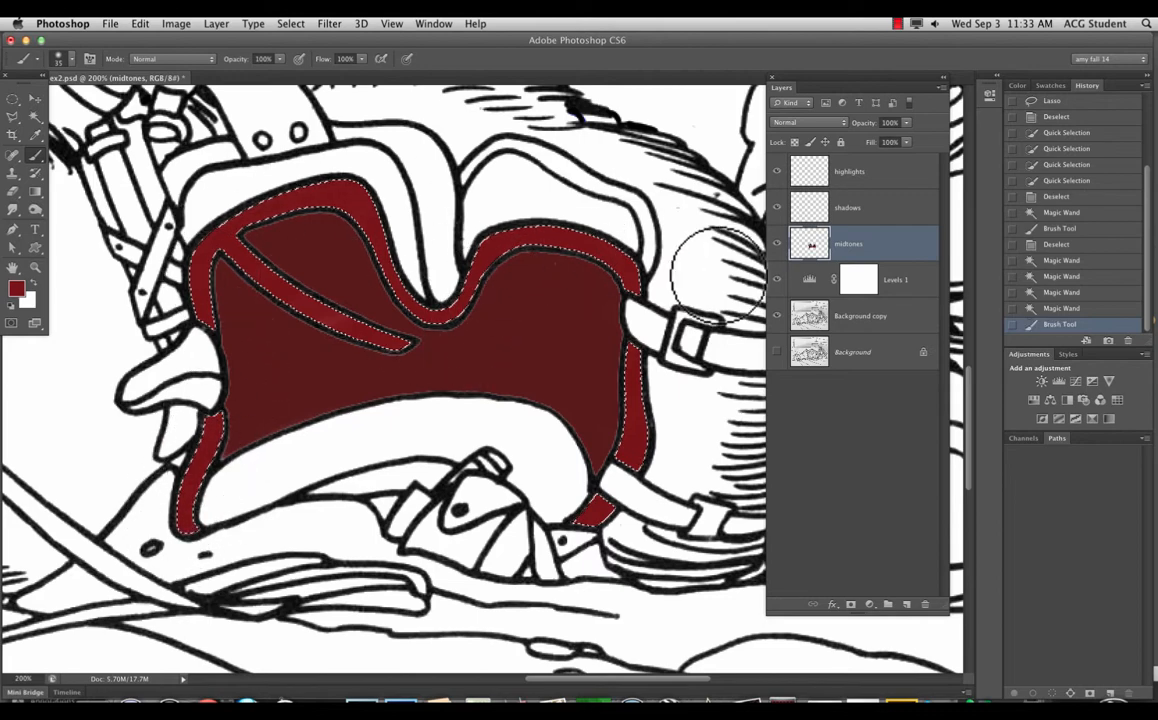
pyautogui.press('super+d')
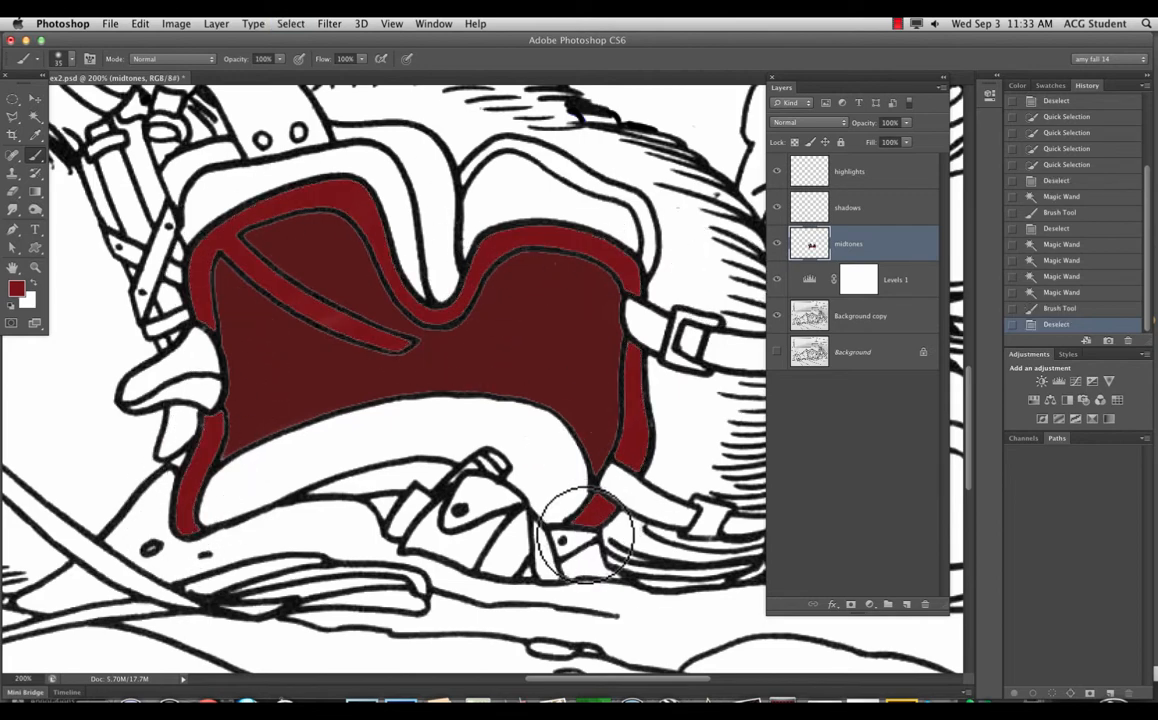
pyautogui.scroll(-3, 585, 537)
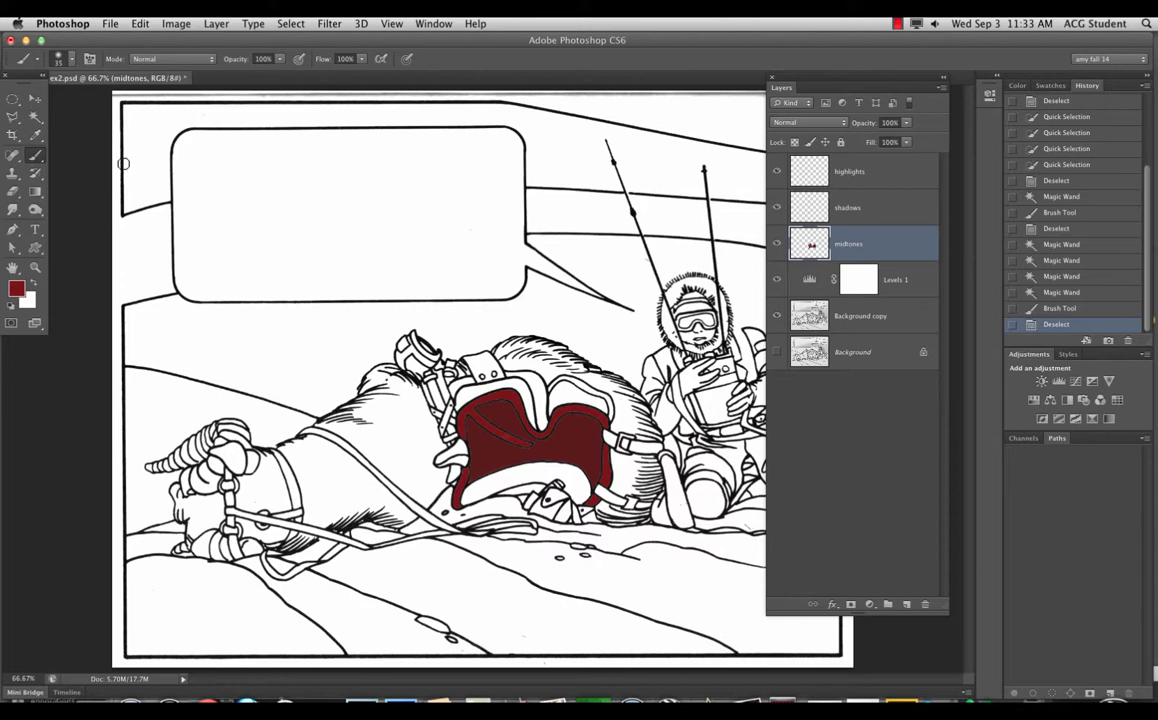
pyautogui.click(12, 99)
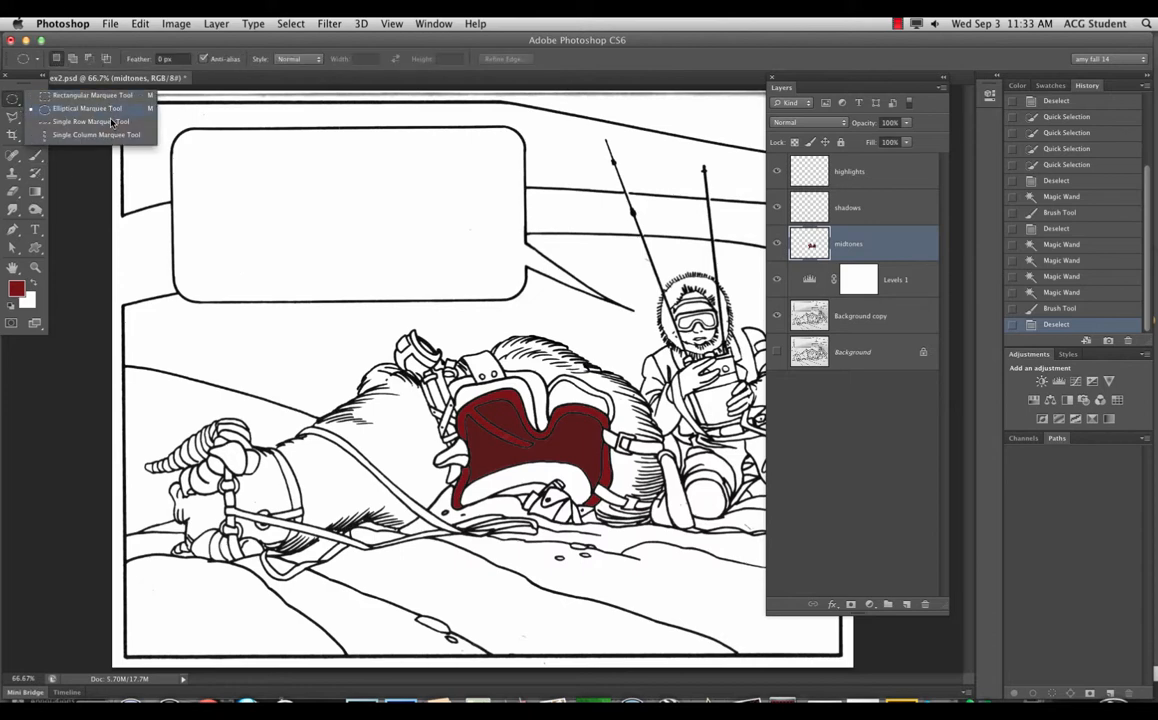
pyautogui.click(108, 107)
pyautogui.click(13, 118)
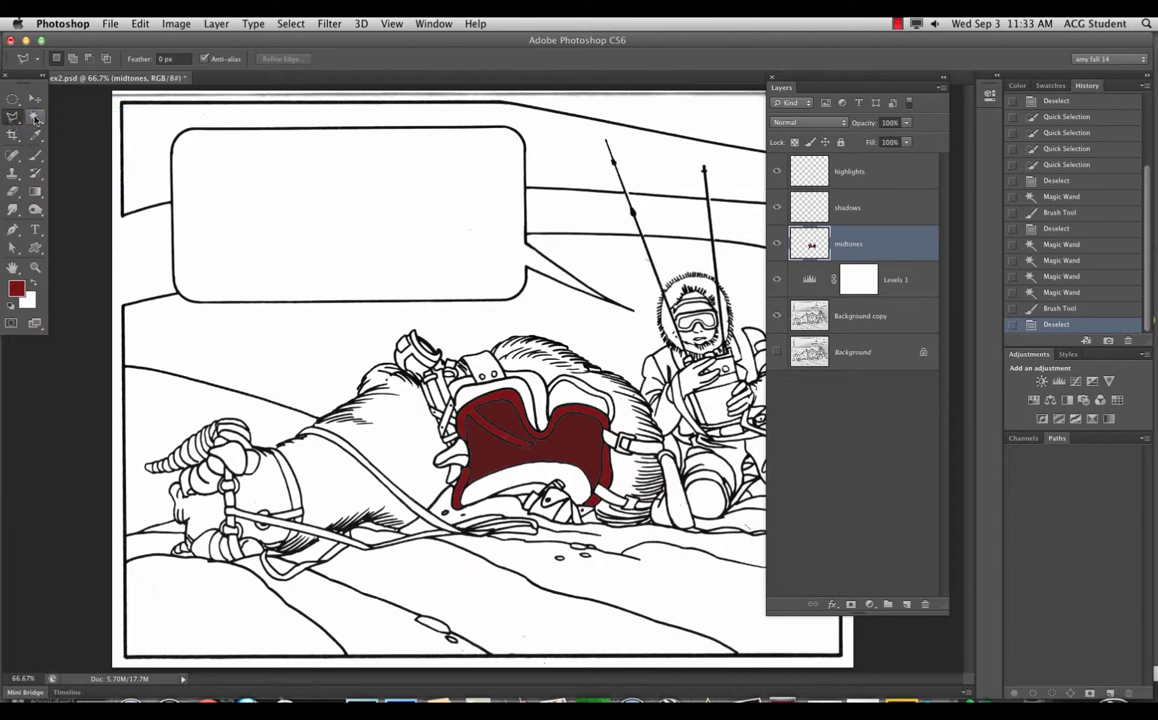
pyautogui.click(35, 116)
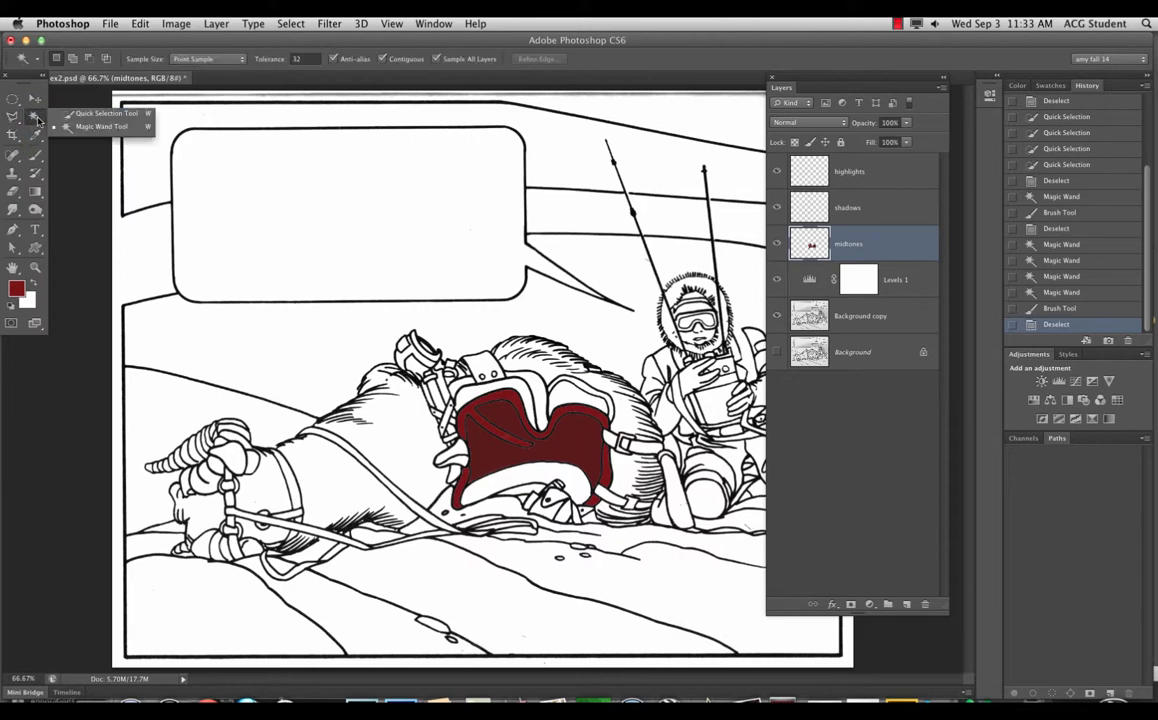
pyautogui.click(87, 128)
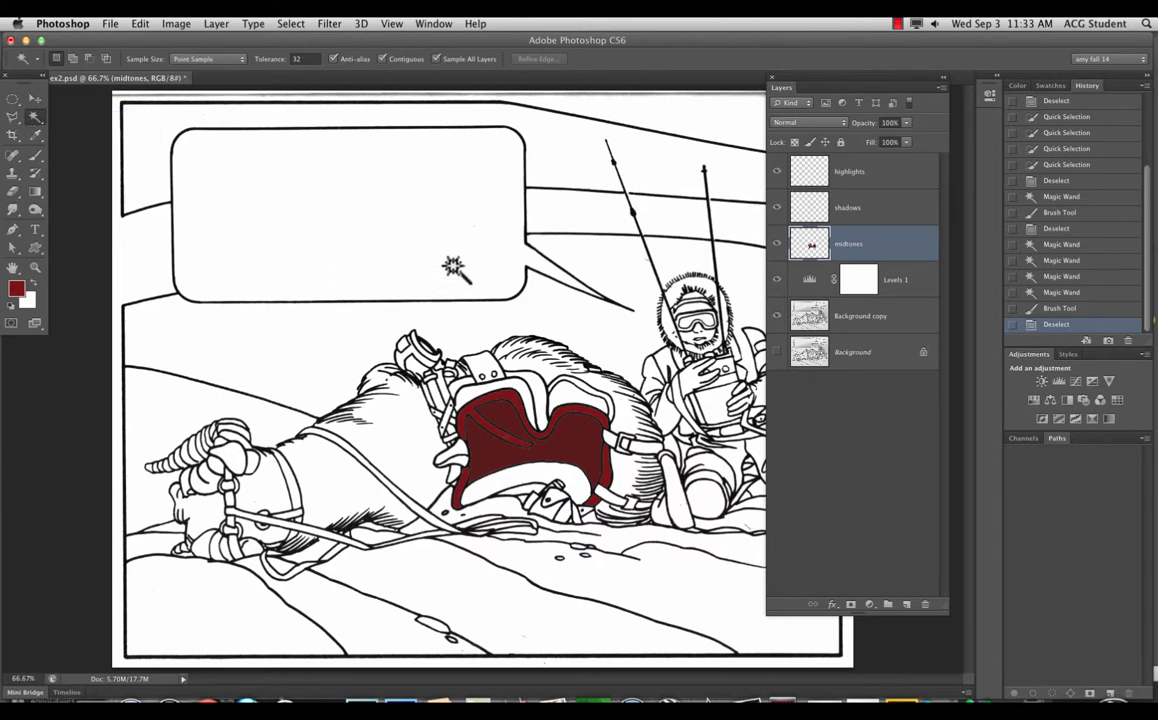